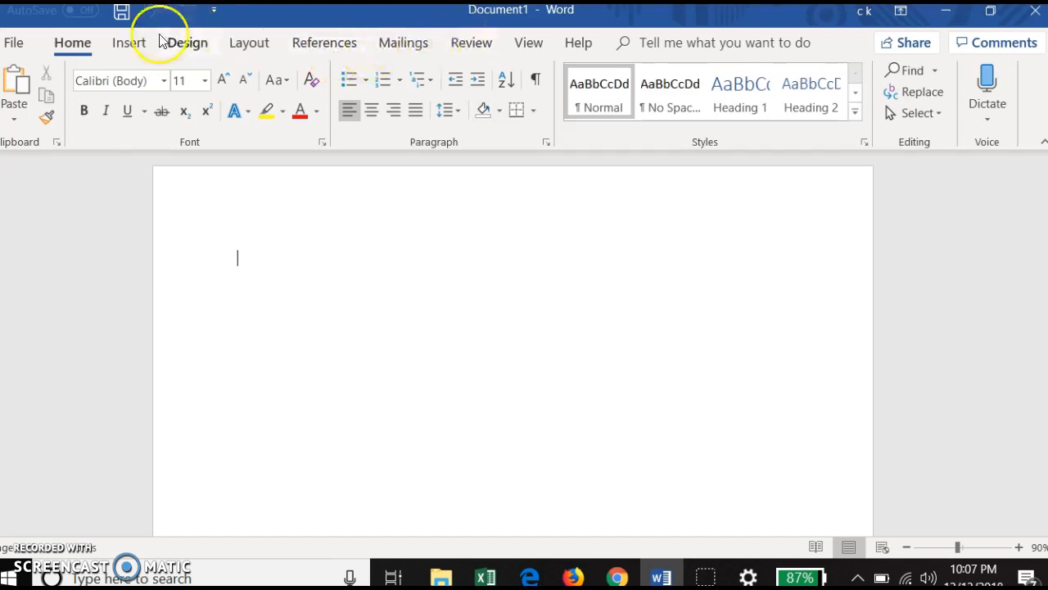
# Step: Insert the built-in Filigree cover page into the blank document
pyautogui.click(129, 47)
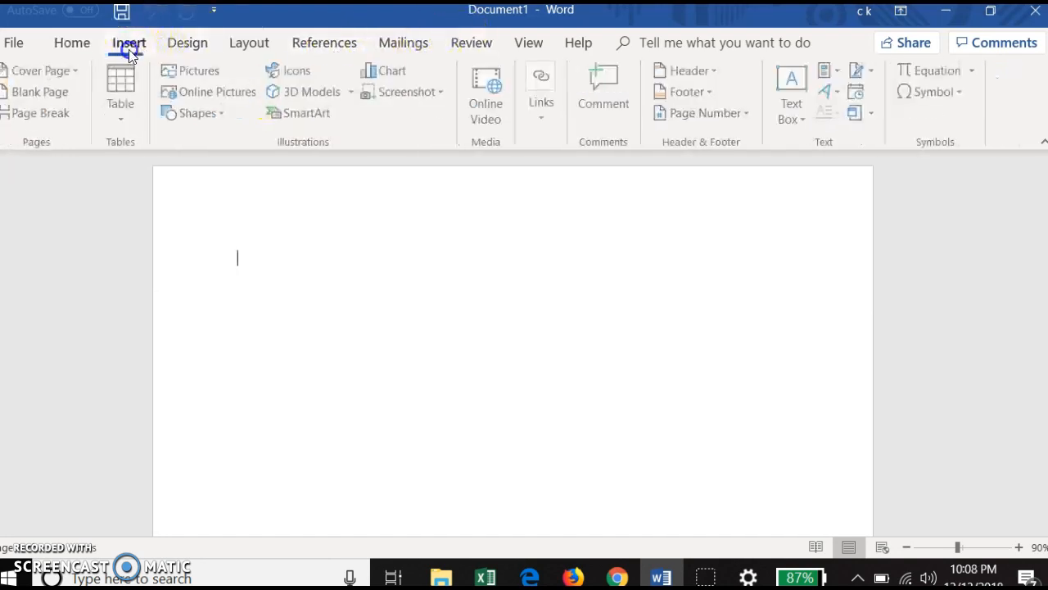
pyautogui.click(57, 75)
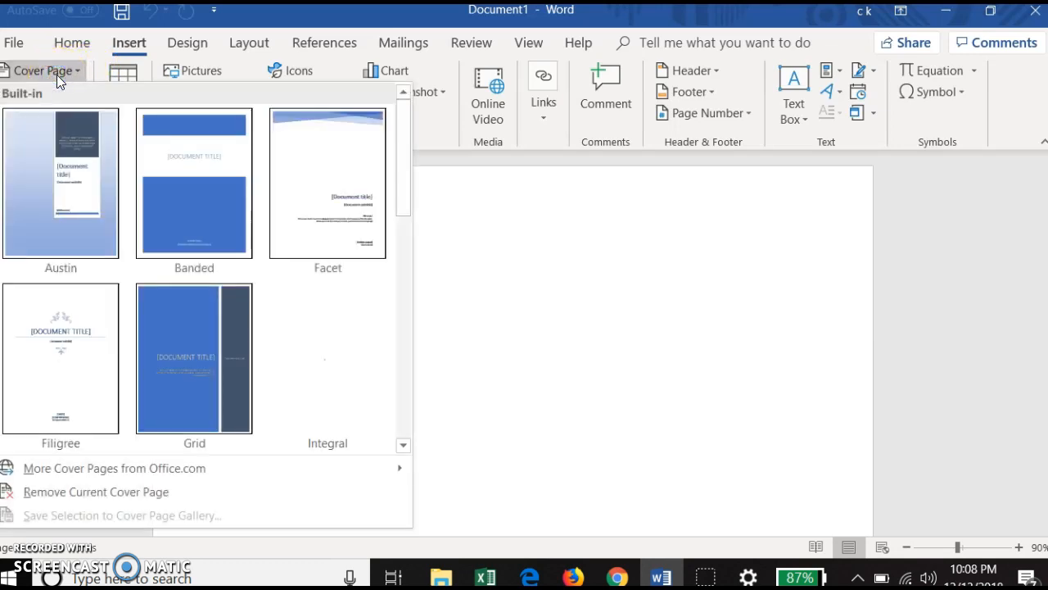
pyautogui.click(72, 324)
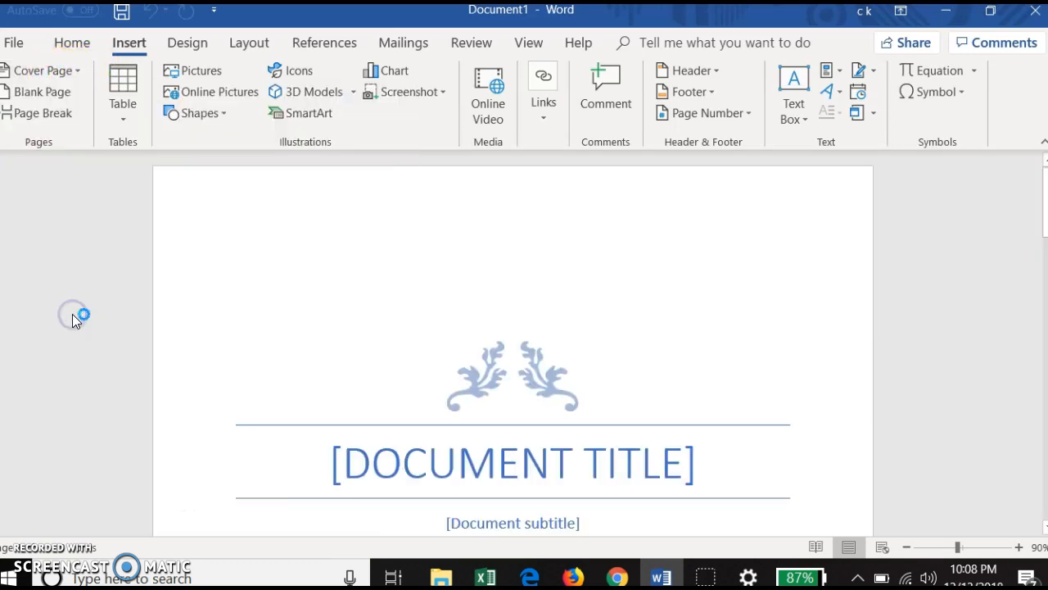
# Step: Replace the cover page's title placeholder with "BACKLITE LEDS"
pyautogui.click(446, 480)
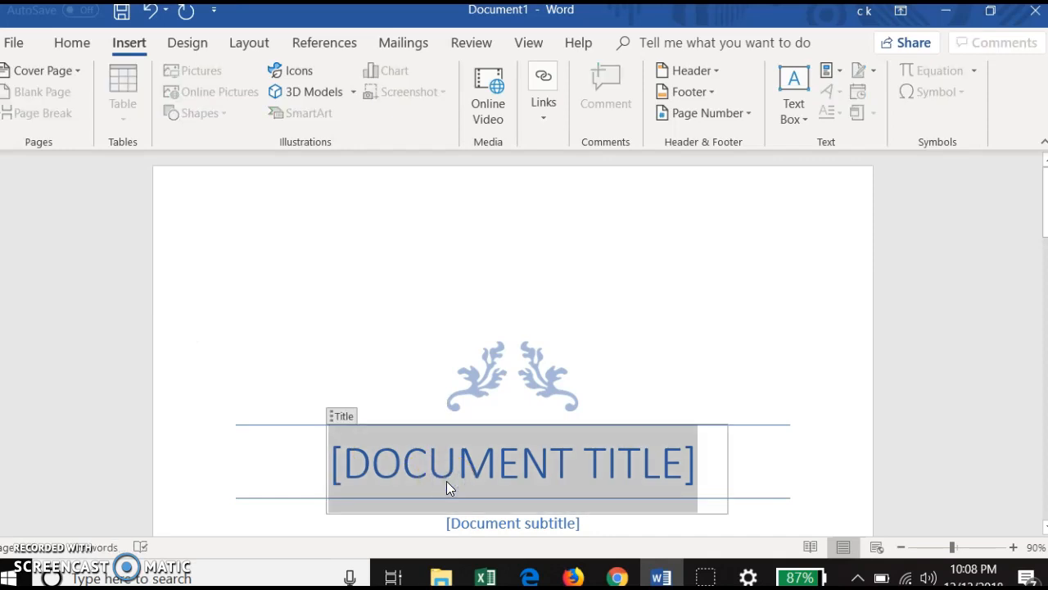
pyautogui.write('B')
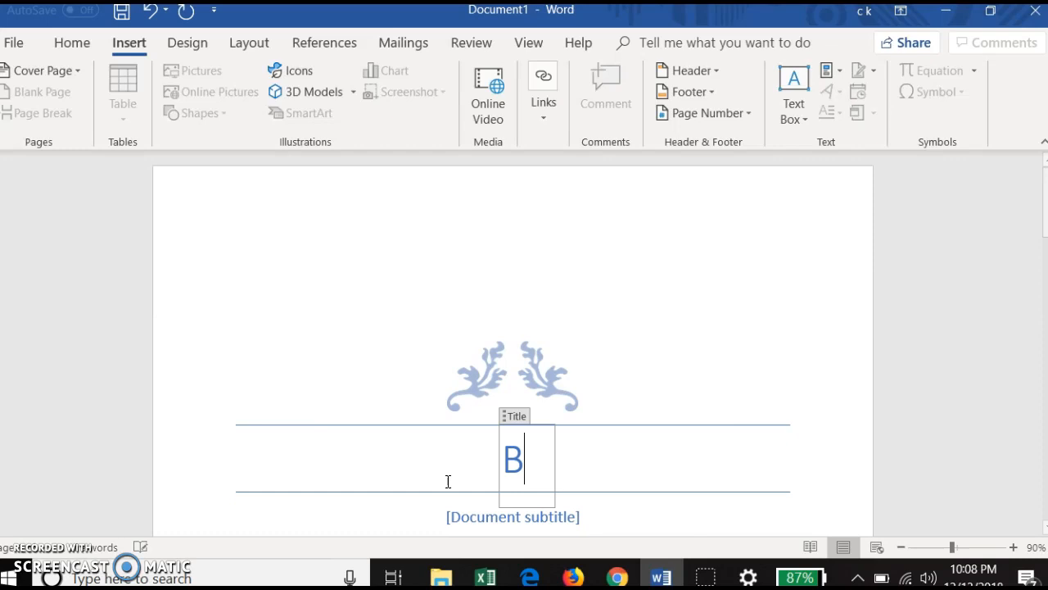
pyautogui.write('ACLITE ')
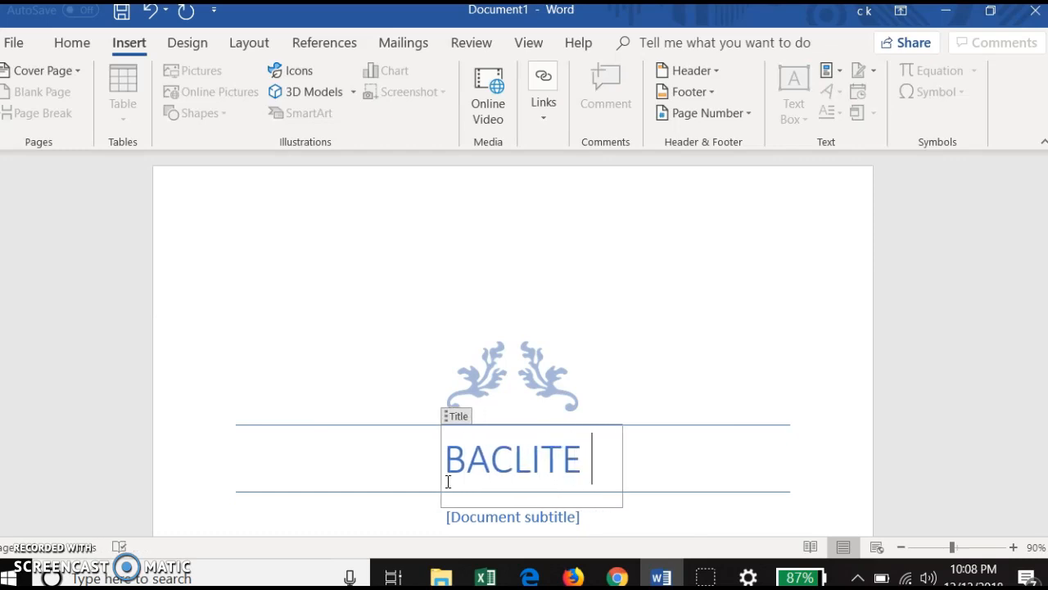
pyautogui.write('L')
pyautogui.write('ED')
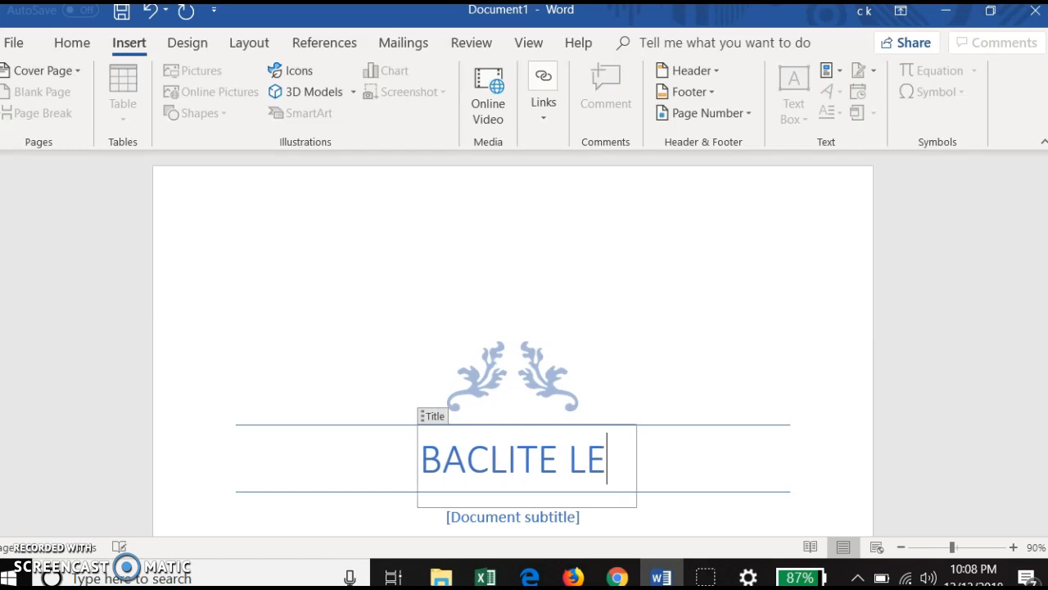
pyautogui.write('S')
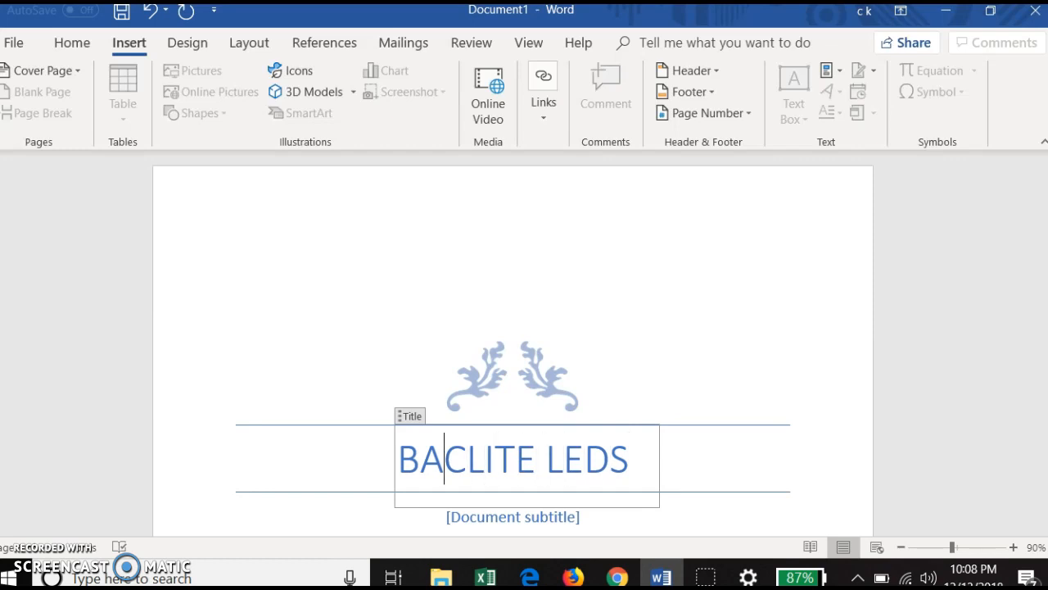
pyautogui.write('K')
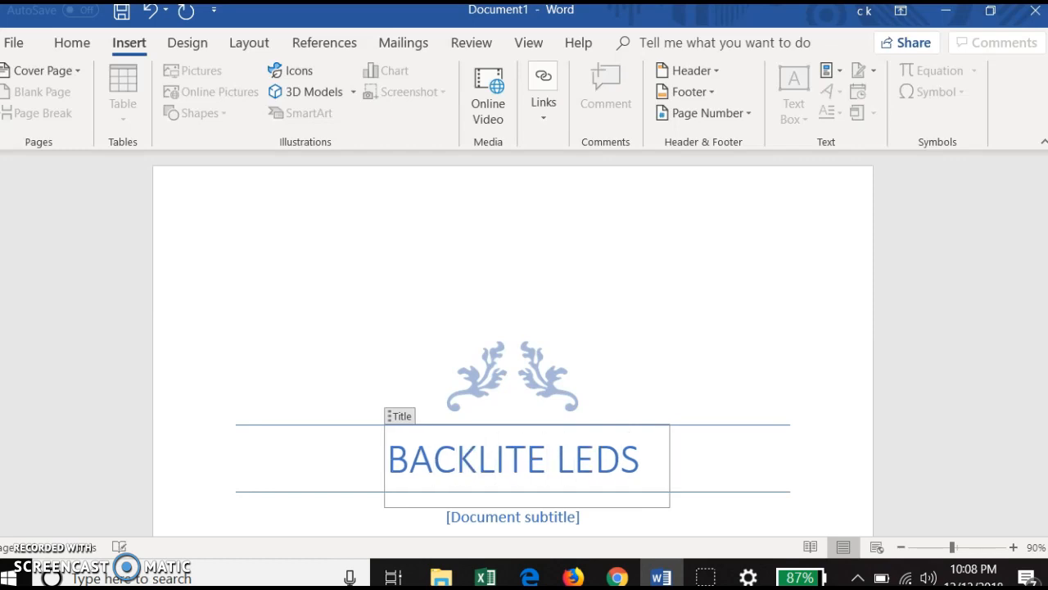
# Step: Copy the whole cover page title text to the clipboard and leave the title field
pyautogui.click(637, 452)
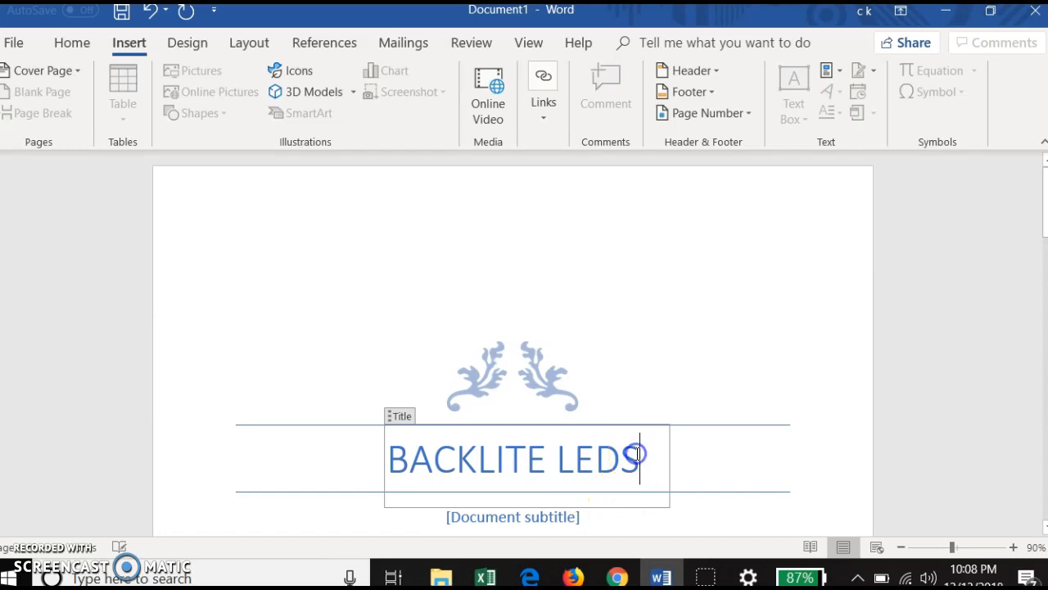
pyautogui.moveTo(637, 453); pyautogui.dragTo(394, 457)
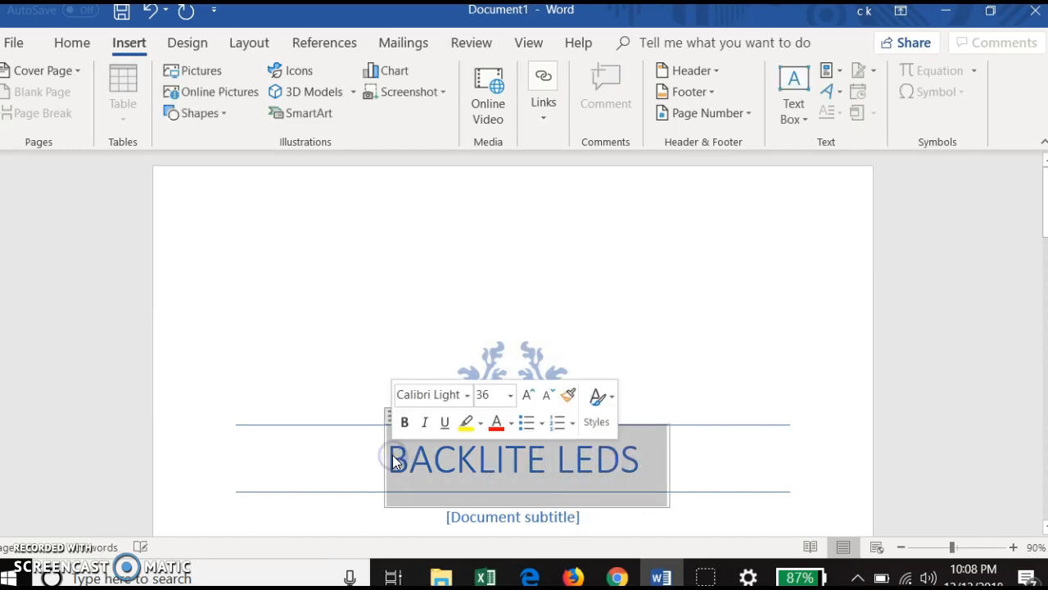
pyautogui.rightClick(393, 458)
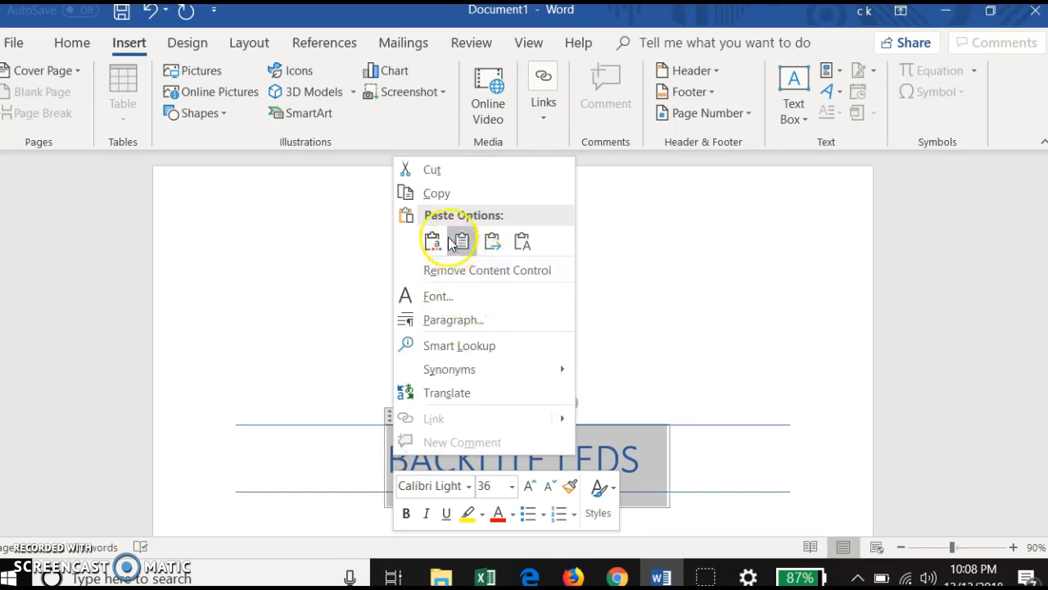
pyautogui.click(438, 195)
pyautogui.click(775, 398)
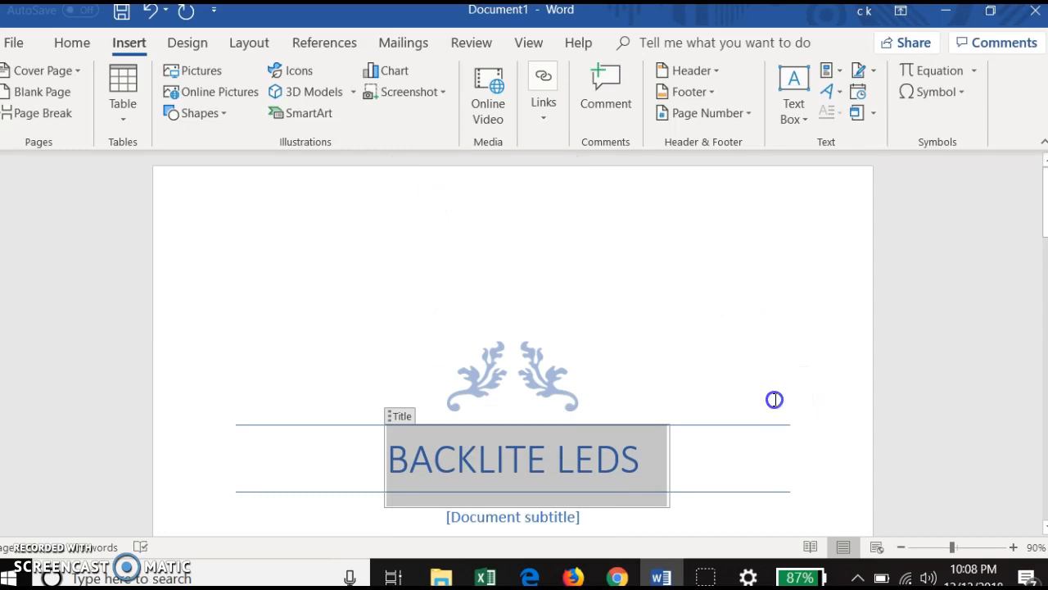
# Step: Fill in the cover page's subtitle placeholder with "See Change"
pyautogui.scroll(-1, 729, 454)
pyautogui.scroll(-1, 730, 457)
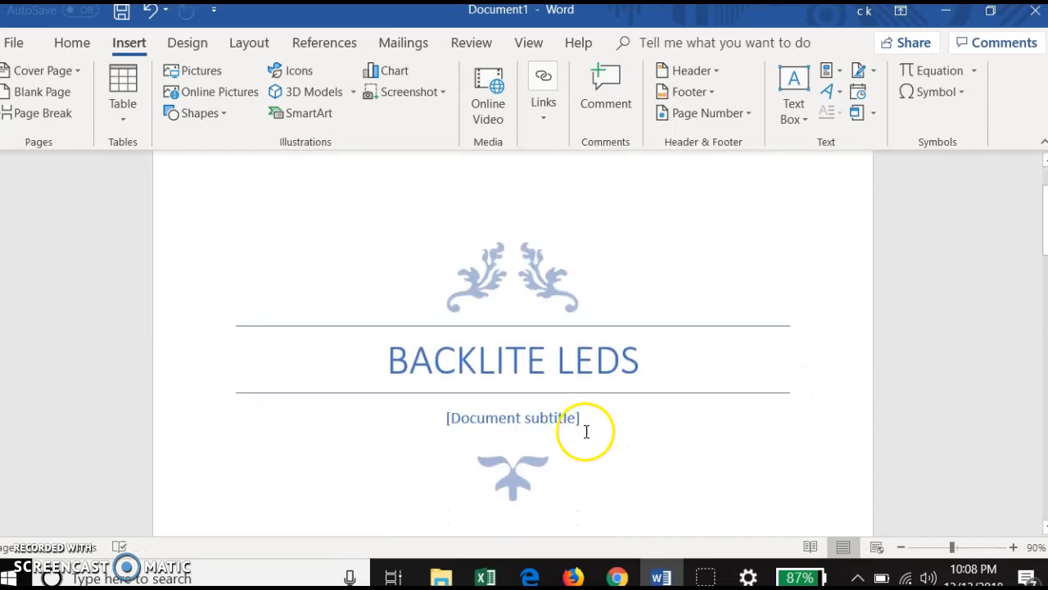
pyautogui.click(565, 419)
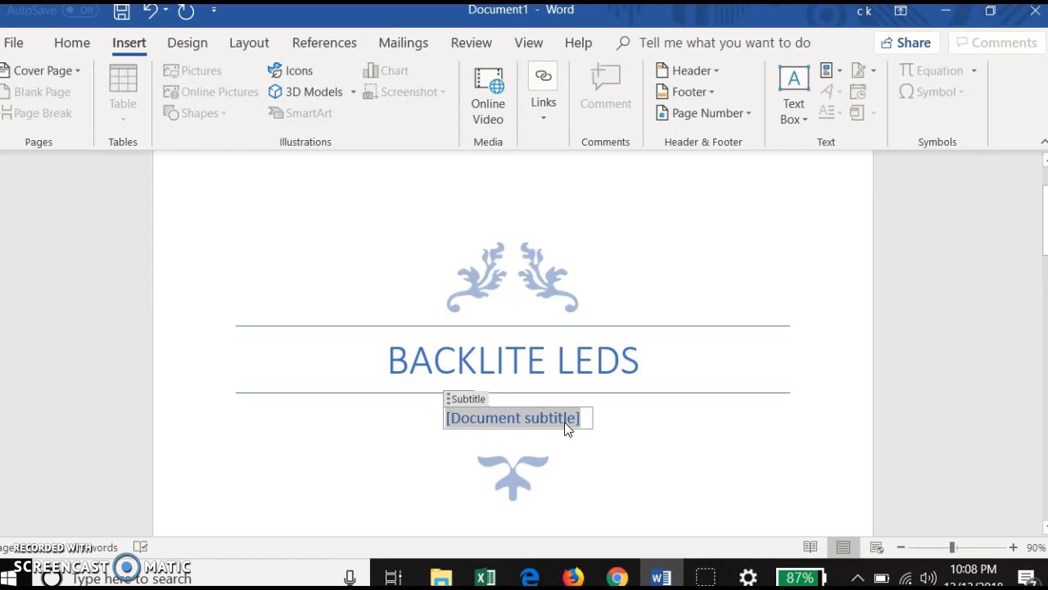
pyautogui.write('See')
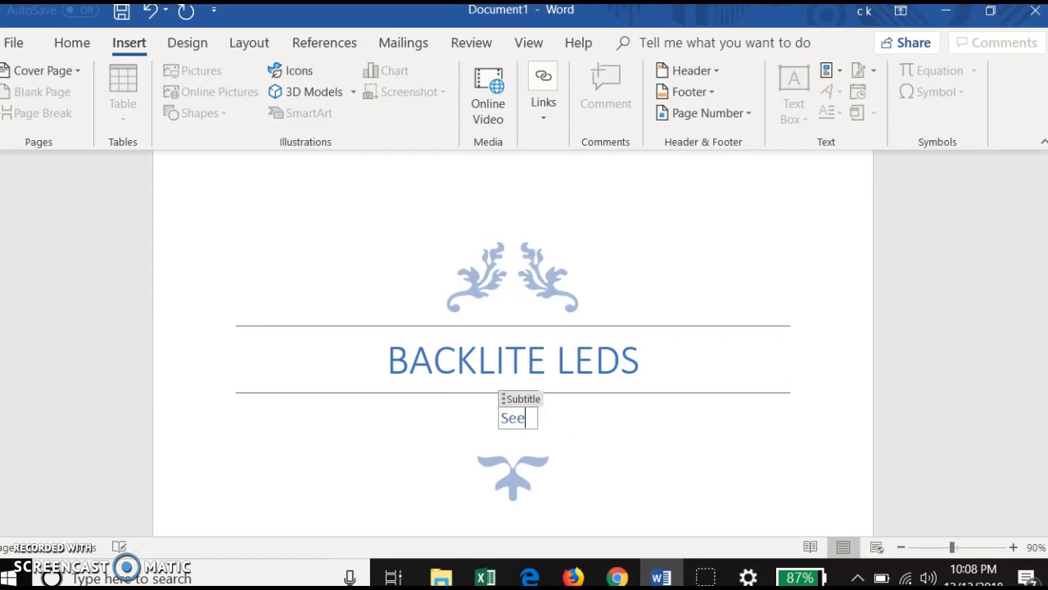
pyautogui.write(' Change')
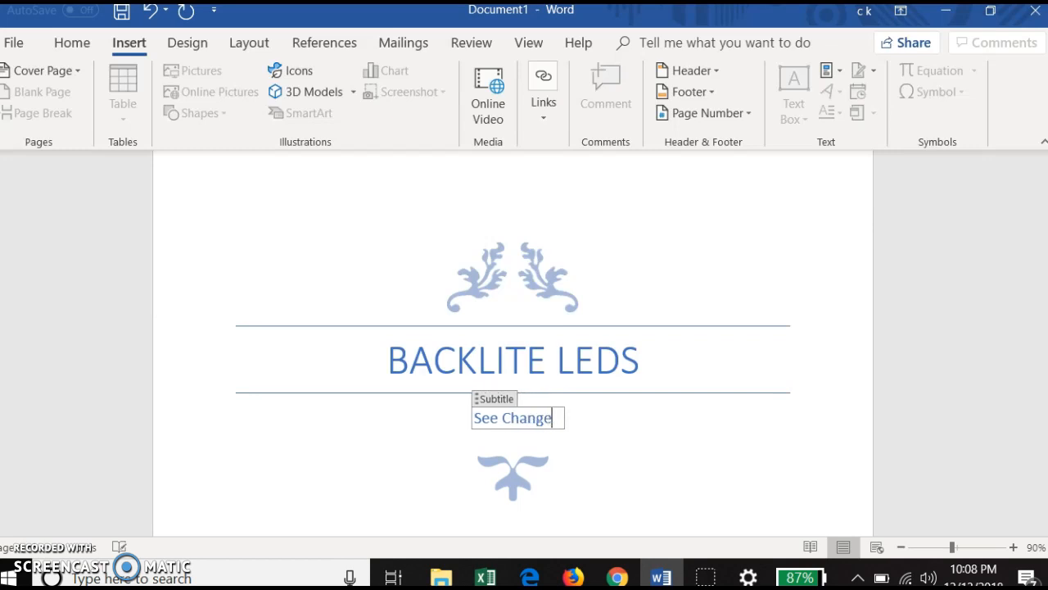
pyautogui.scroll(-3, 790, 484)
pyautogui.click(790, 485)
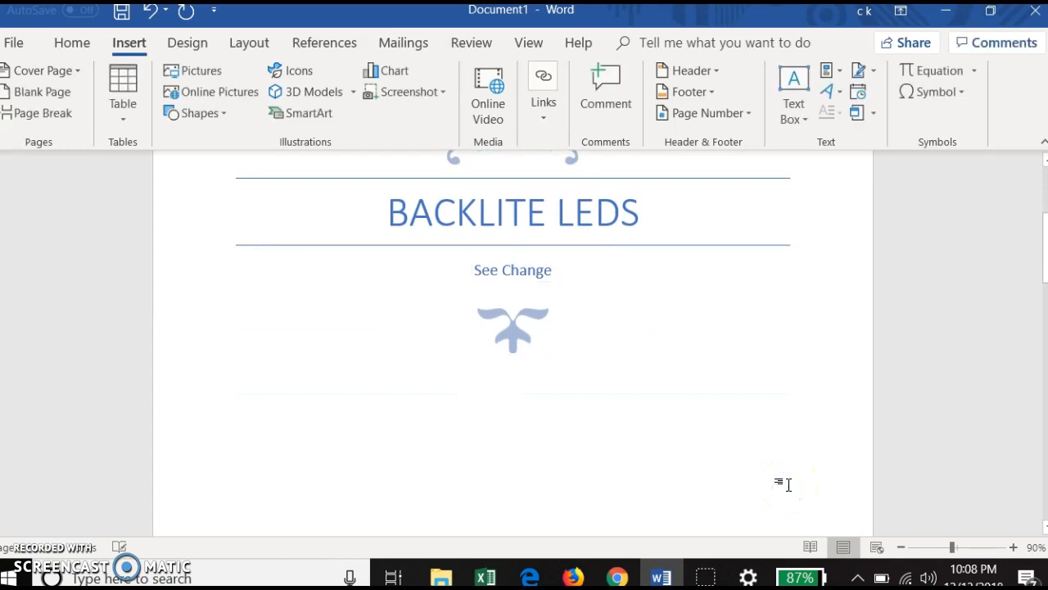
# Step: Add empty paragraphs on the page after the cover until the document runs over several blank pages
pyautogui.scroll(-3, 790, 485)
pyautogui.scroll(-3, 790, 484)
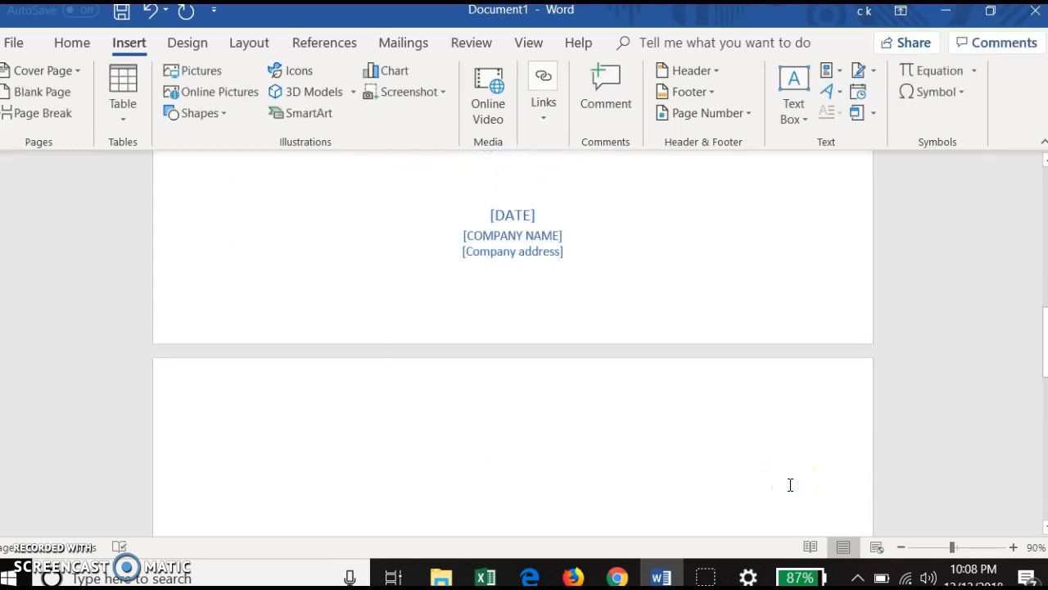
pyautogui.click(356, 431)
pyautogui.press('Return')
pyautogui.press('Return')
pyautogui.press('Return')
pyautogui.press('Return')
pyautogui.press('Return')
pyautogui.press('Return')
pyautogui.press('Return')
pyautogui.press('Return')
pyautogui.press('Return')
pyautogui.press('Return')
pyautogui.press('Return')
pyautogui.press('Return')
pyautogui.press('Return')
pyautogui.press('Return')
pyautogui.press('Return')
pyautogui.press('Return')
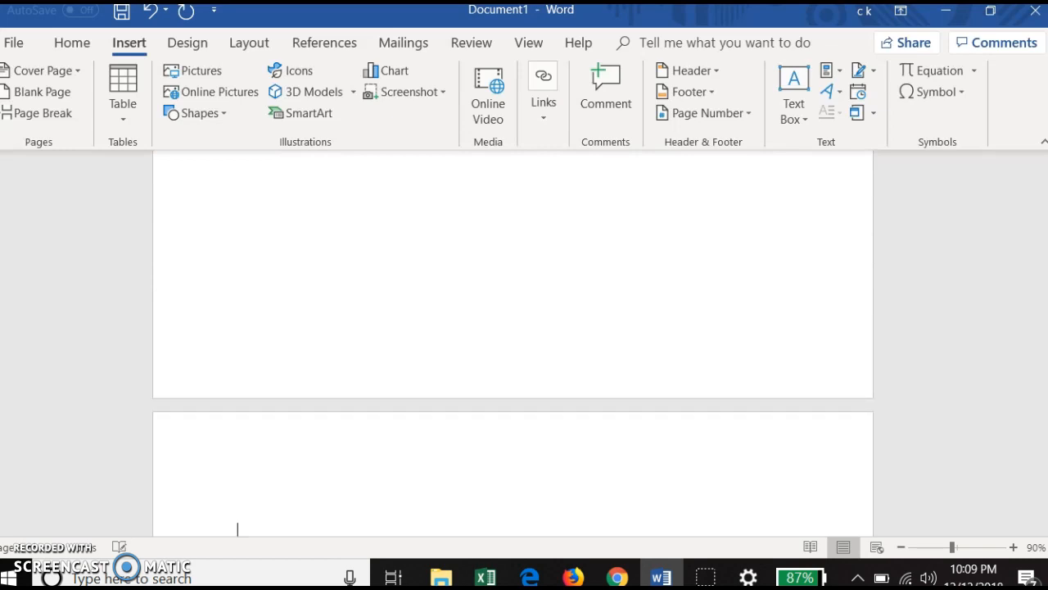
pyautogui.press('Return')
pyautogui.press('Return')
pyautogui.press('Return')
pyautogui.press('Return')
pyautogui.press('Return')
pyautogui.press('Return')
pyautogui.press('Return')
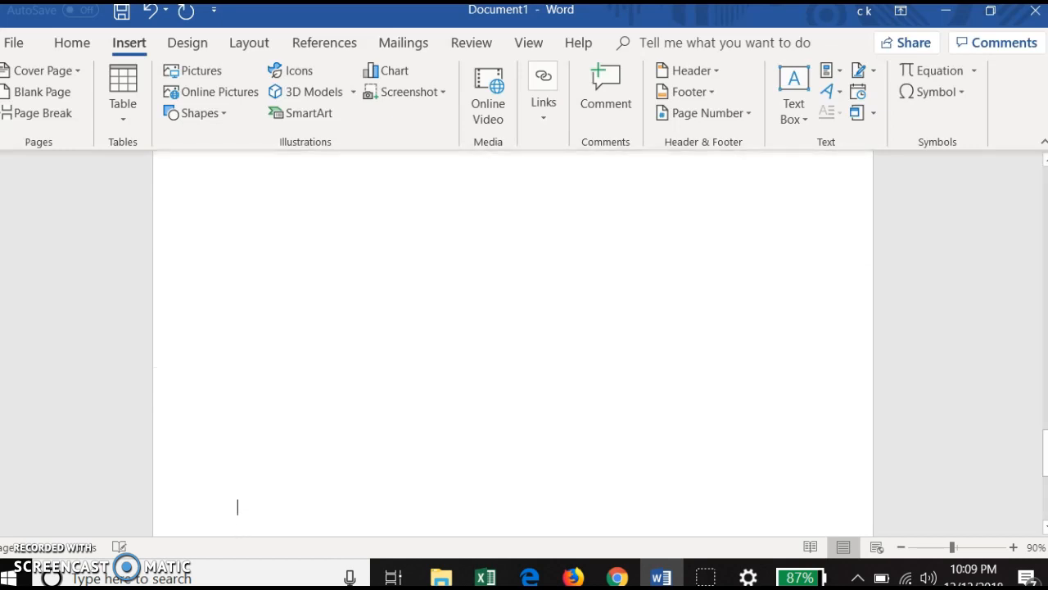
pyautogui.press('Return')
pyautogui.press('Return')
pyautogui.press('Return')
pyautogui.press('Return')
pyautogui.press('Return')
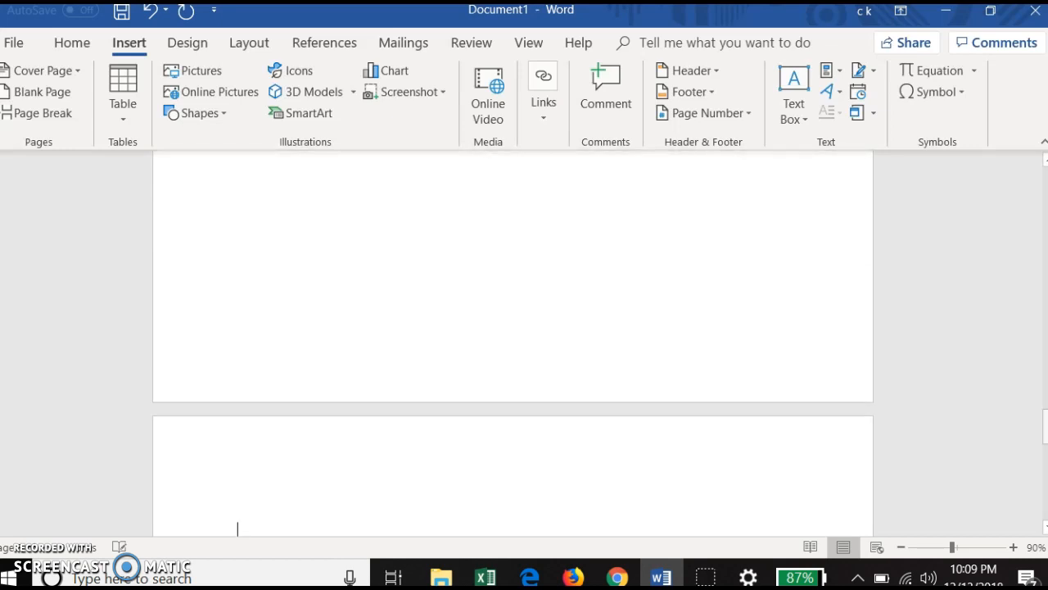
pyautogui.press('Return')
pyautogui.press('Return')
pyautogui.press('Return')
pyautogui.press('Return')
pyautogui.press('Return')
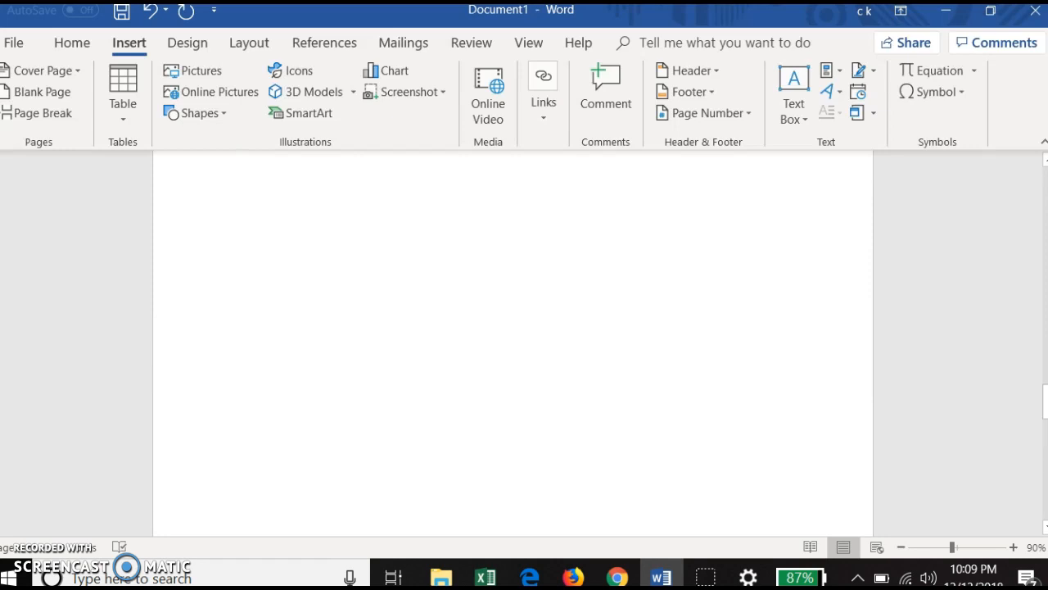
# Step: Return to the first page after the cover and insert the Plain Number 1 page number at the bottom of the page
pyautogui.press('Up')
pyautogui.press('Up')
pyautogui.press('Up')
pyautogui.press('Up')
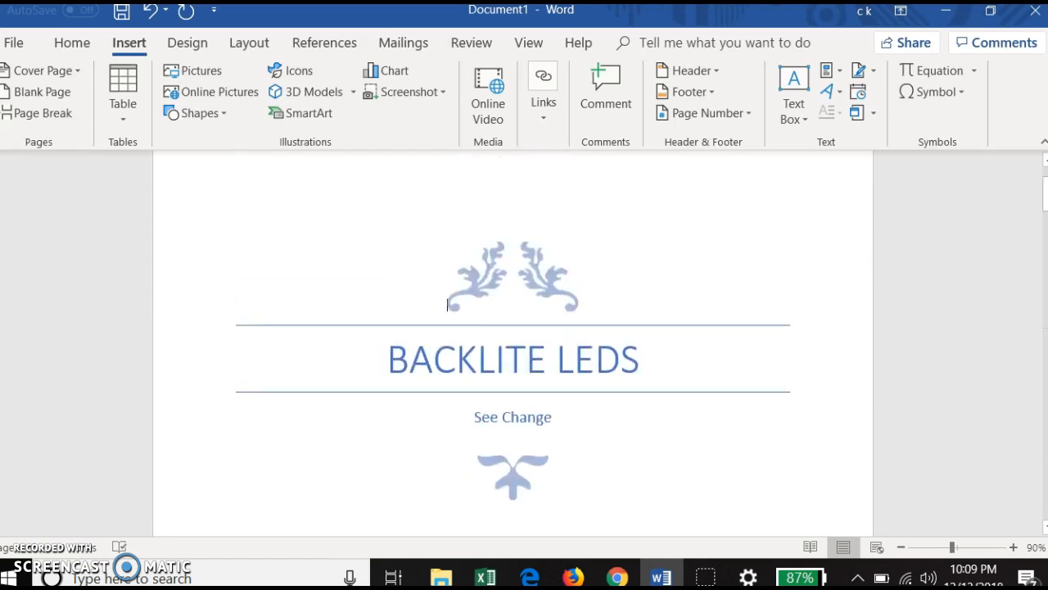
pyautogui.press('Down')
pyautogui.press('Down')
pyautogui.press('Down')
pyautogui.press('Down')
pyautogui.press('Down')
pyautogui.press('Down')
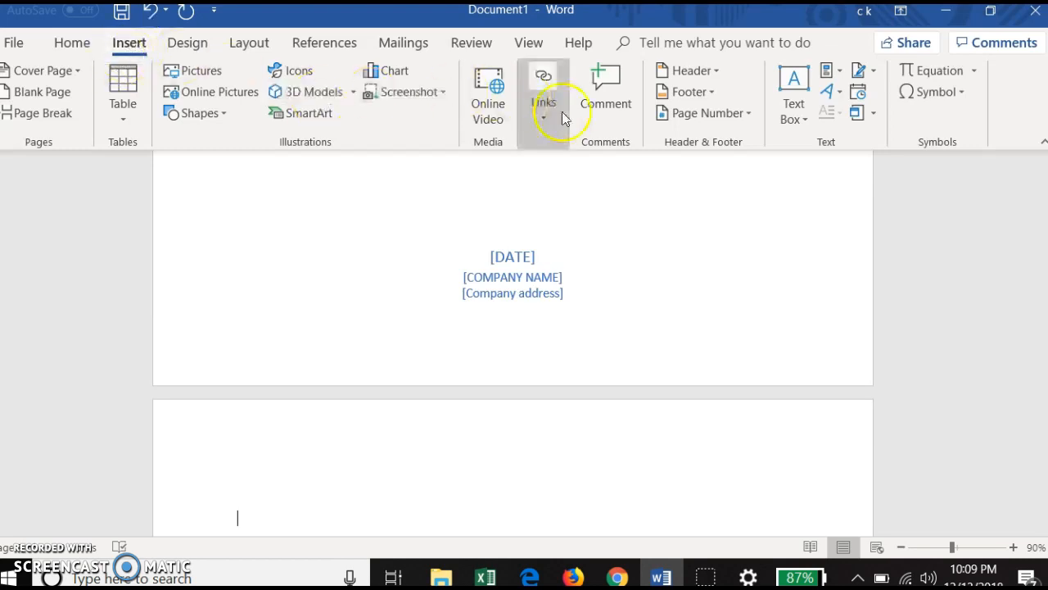
pyautogui.click(727, 117)
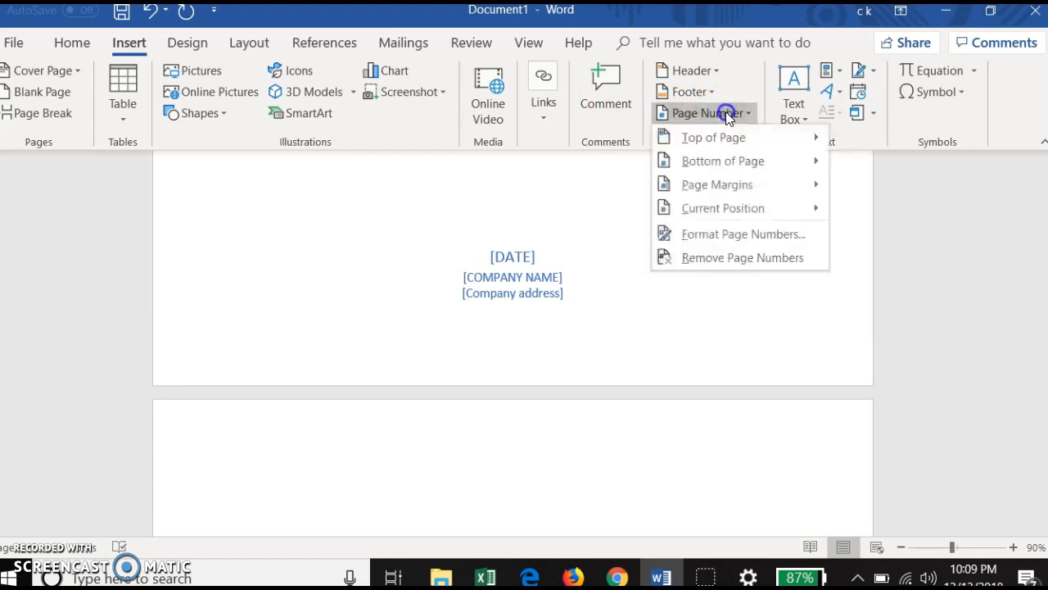
pyautogui.moveTo(743, 164)
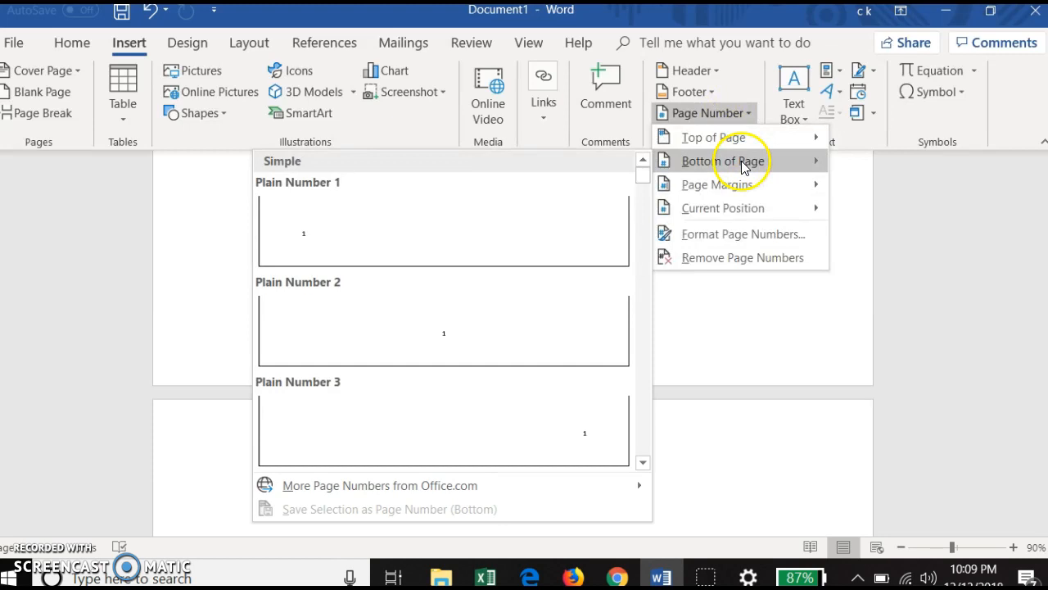
pyautogui.click(569, 227)
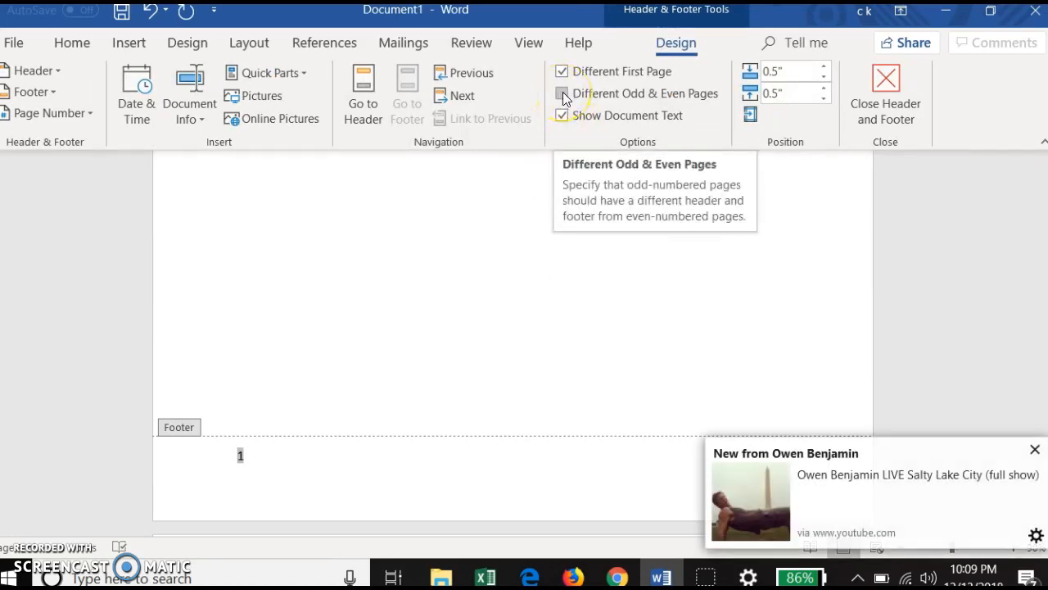
# Step: Dismiss the notification and enable different odd and even page headers and footers, keeping Different First Page on
pyautogui.click(1030, 447)
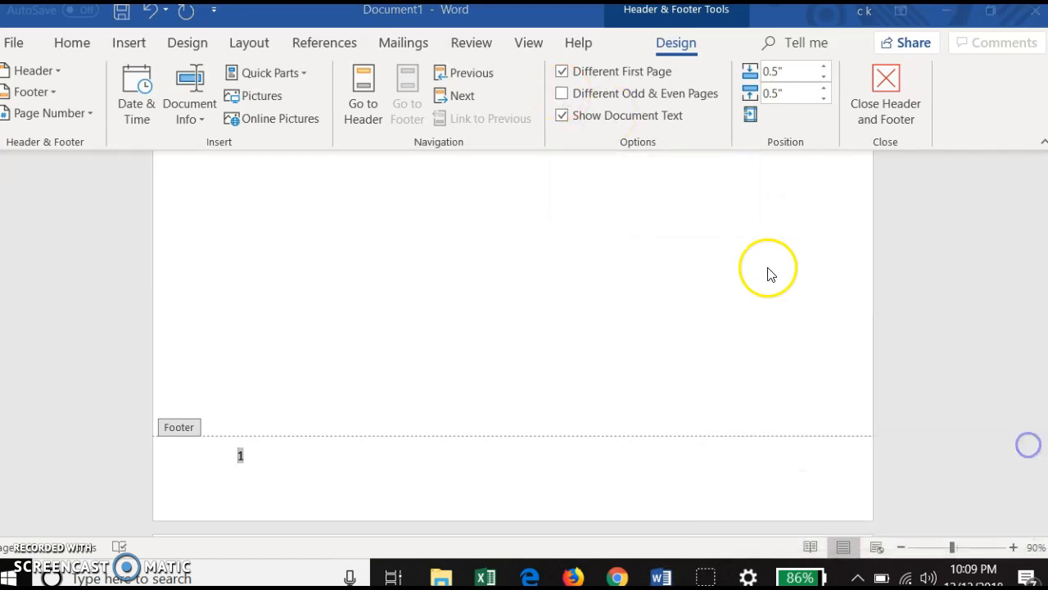
pyautogui.click(565, 75)
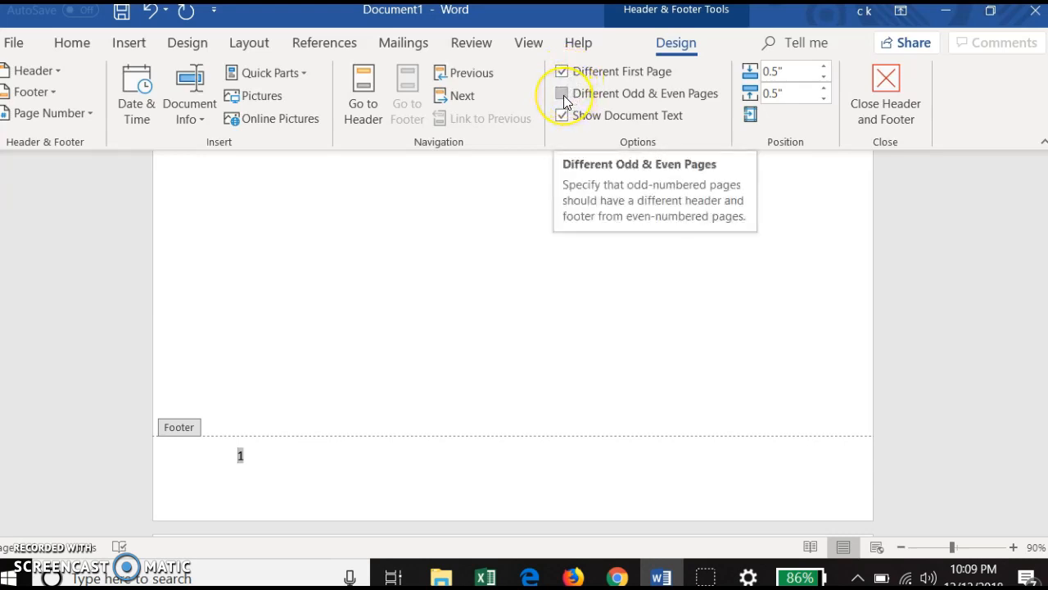
pyautogui.click(561, 94)
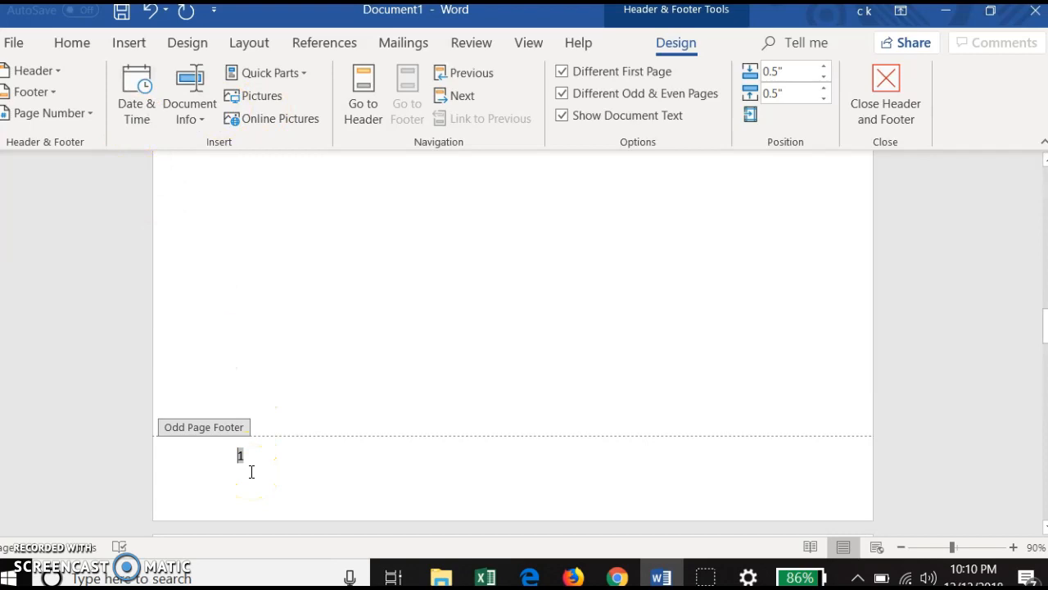
# Step: Insert the Plain Number 1 page number at the bottom of the page in the even page footer
pyautogui.scroll(-5, 251, 472)
pyautogui.scroll(-10, 251, 478)
pyautogui.scroll(3, 251, 478)
pyautogui.scroll(-6, 252, 478)
pyautogui.scroll(3, 252, 478)
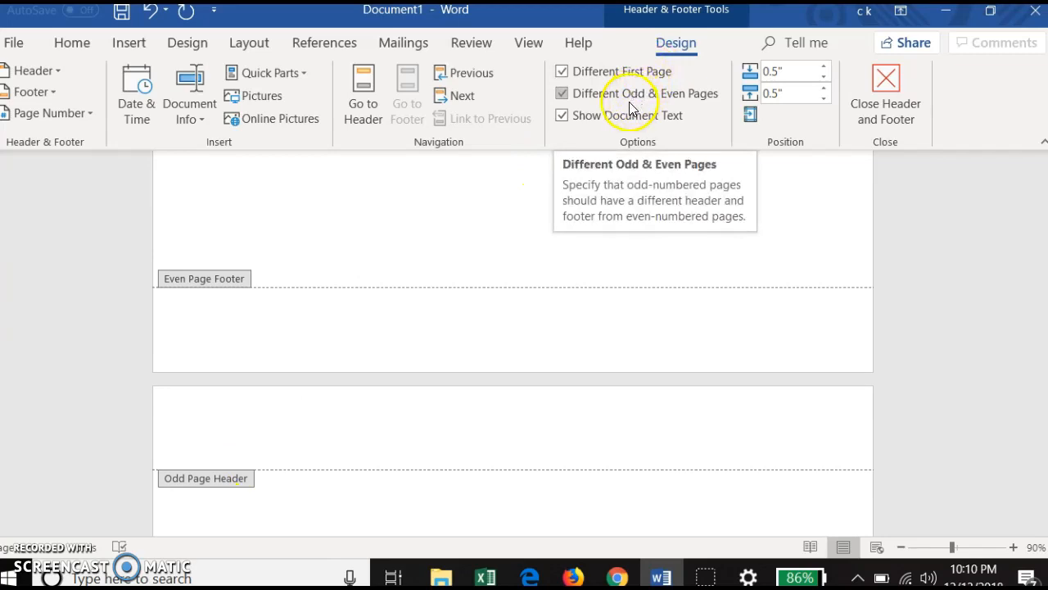
pyautogui.doubleClick(213, 327)
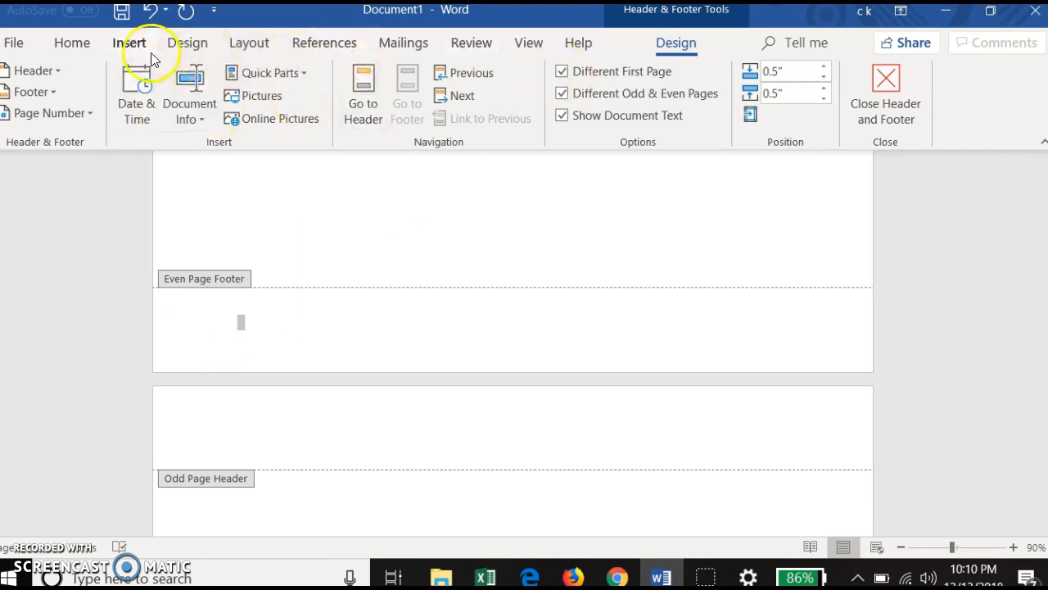
pyautogui.click(64, 117)
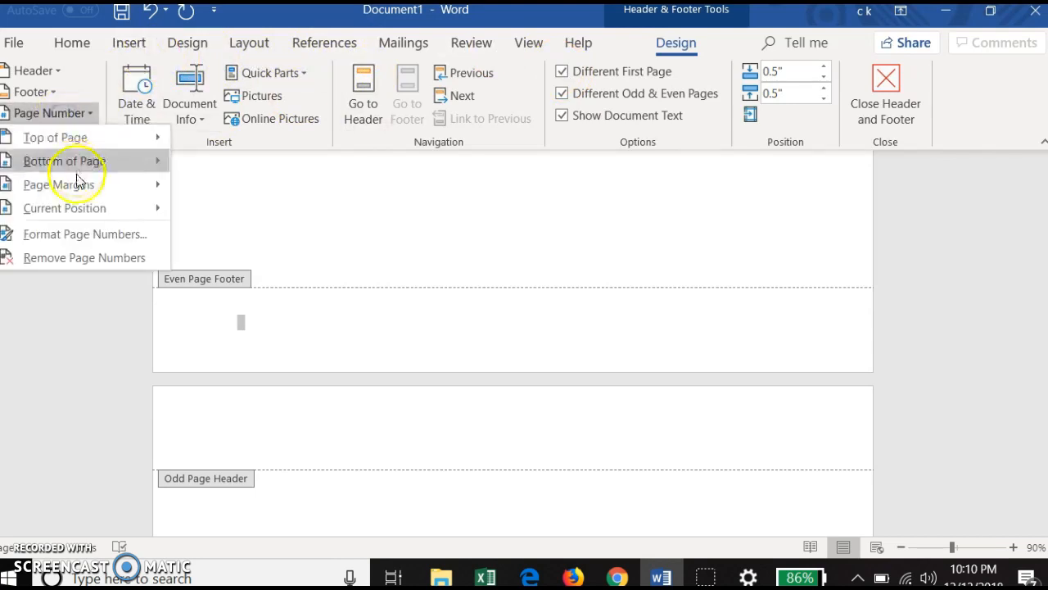
pyautogui.moveTo(102, 164)
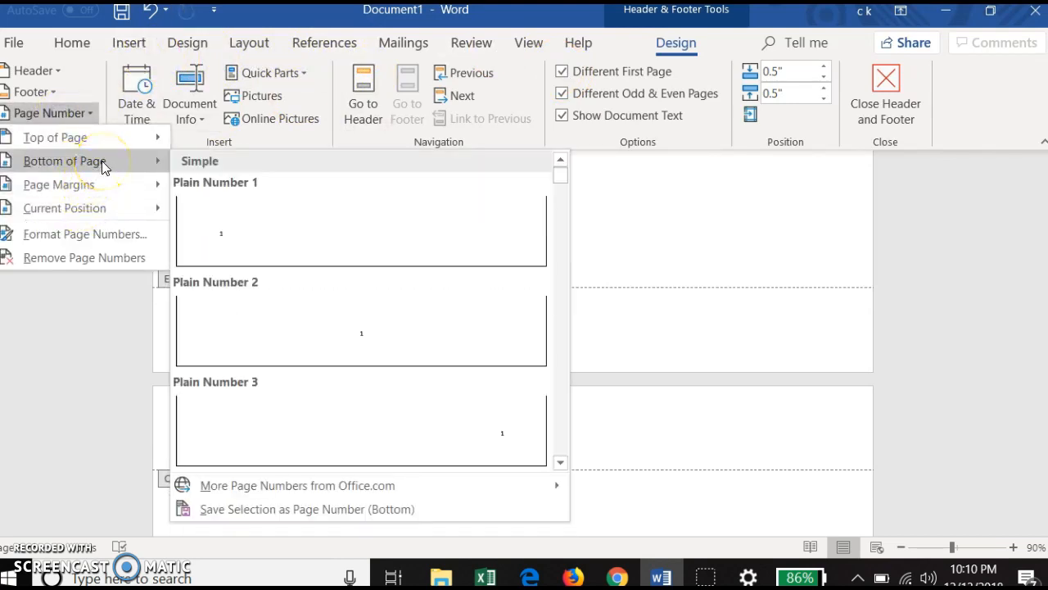
pyautogui.click(207, 199)
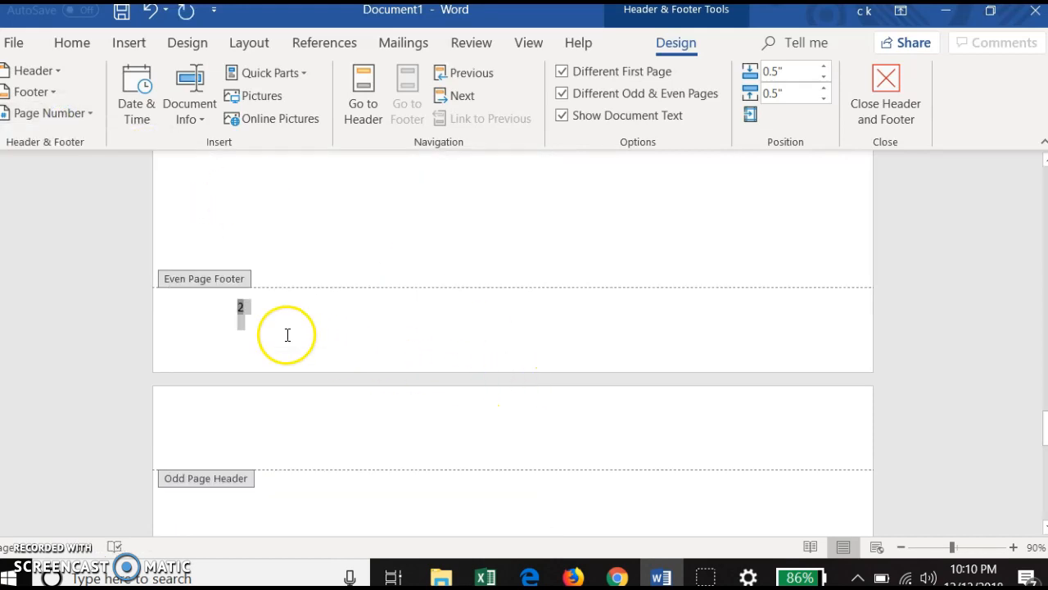
# Step: Review the headers and footers on the cover page and on the odd and even pages that follow
pyautogui.scroll(10, 287, 334)
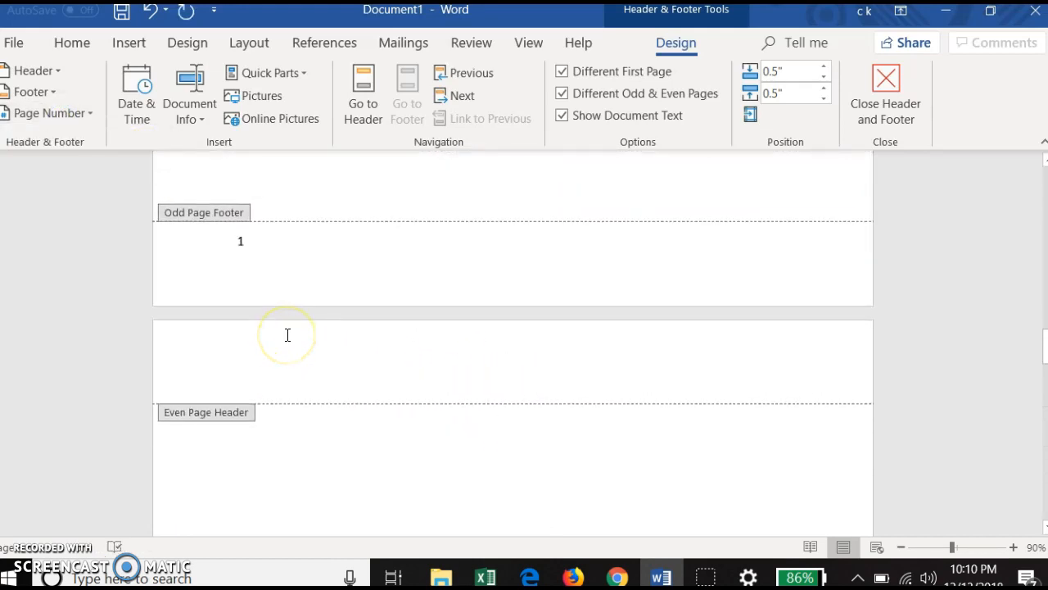
pyautogui.scroll(-2, 288, 335)
pyautogui.scroll(2, 287, 335)
pyautogui.scroll(-10, 287, 341)
pyautogui.scroll(10, 288, 342)
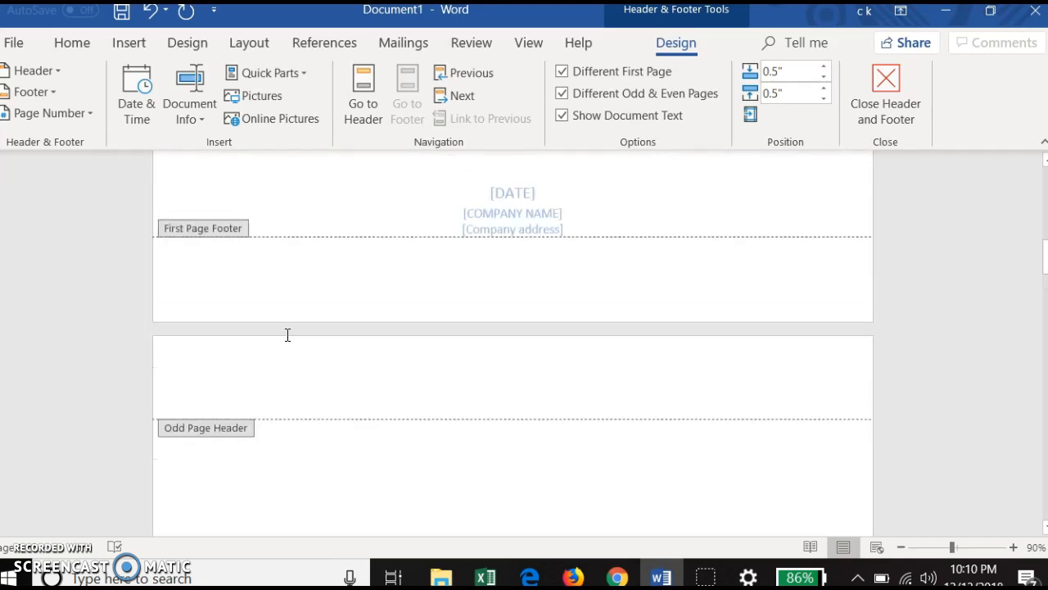
pyautogui.scroll(-3, 287, 341)
pyautogui.scroll(8, 287, 342)
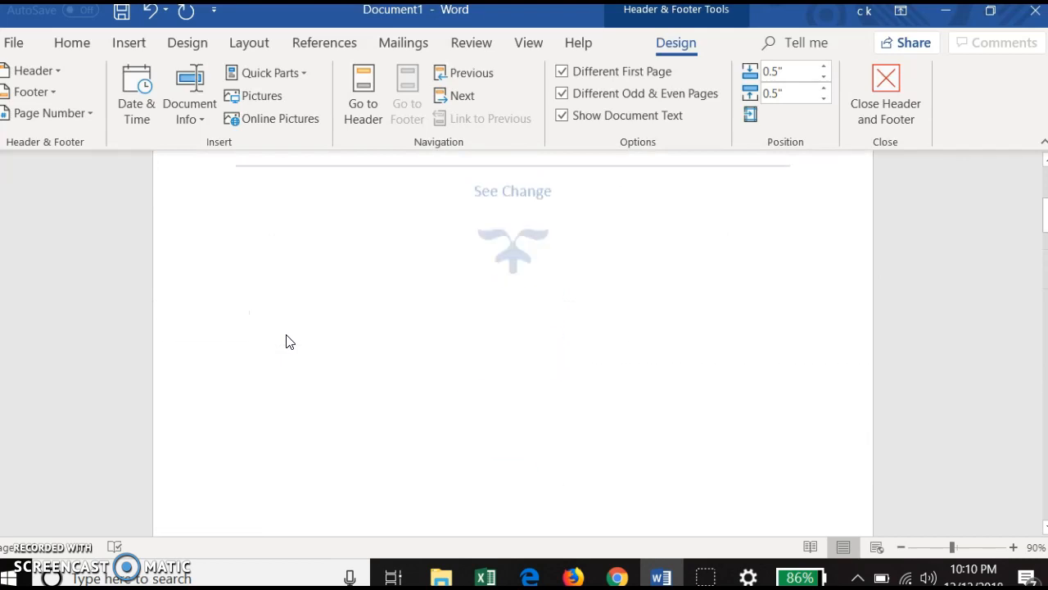
pyautogui.scroll(-3, 288, 341)
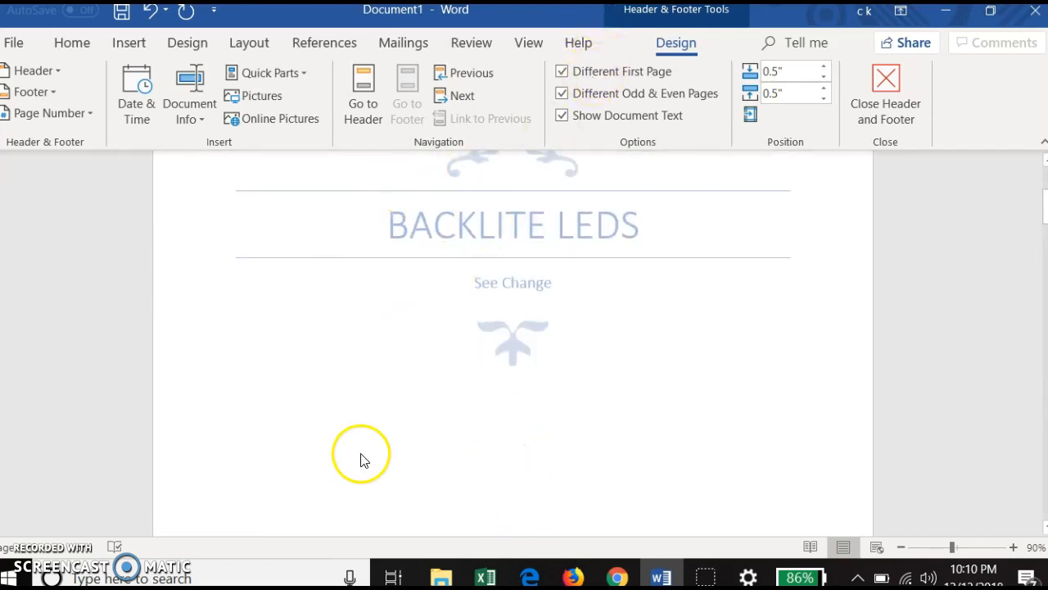
pyautogui.scroll(-7, 362, 454)
pyautogui.scroll(-6, 362, 454)
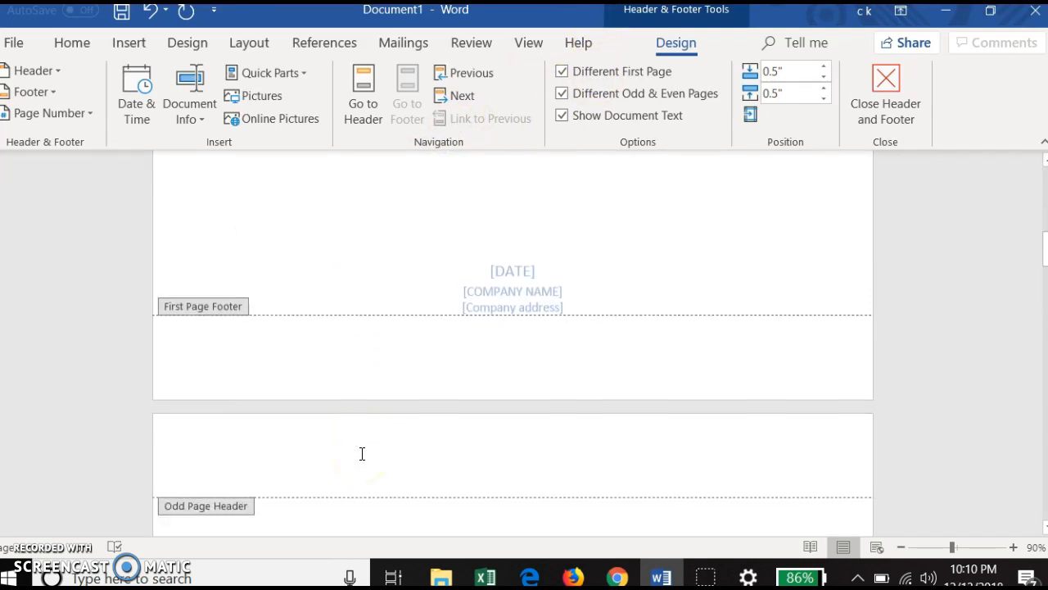
pyautogui.scroll(4, 364, 461)
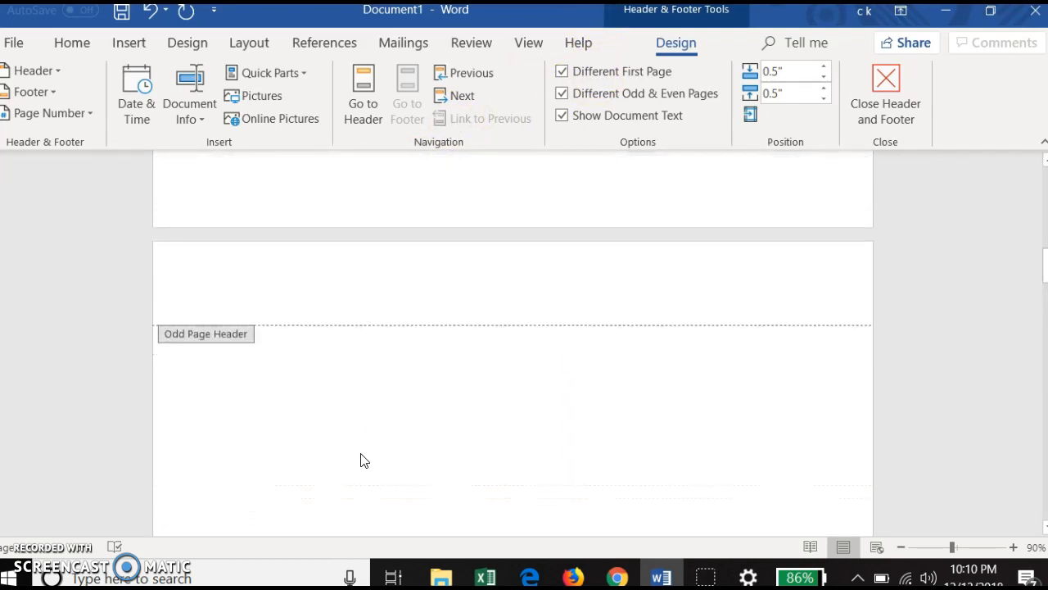
# Step: Insert a header with a single text placeholder and fill it with "Backlite LEDs" on the even pages
pyautogui.click(52, 74)
pyautogui.click(131, 177)
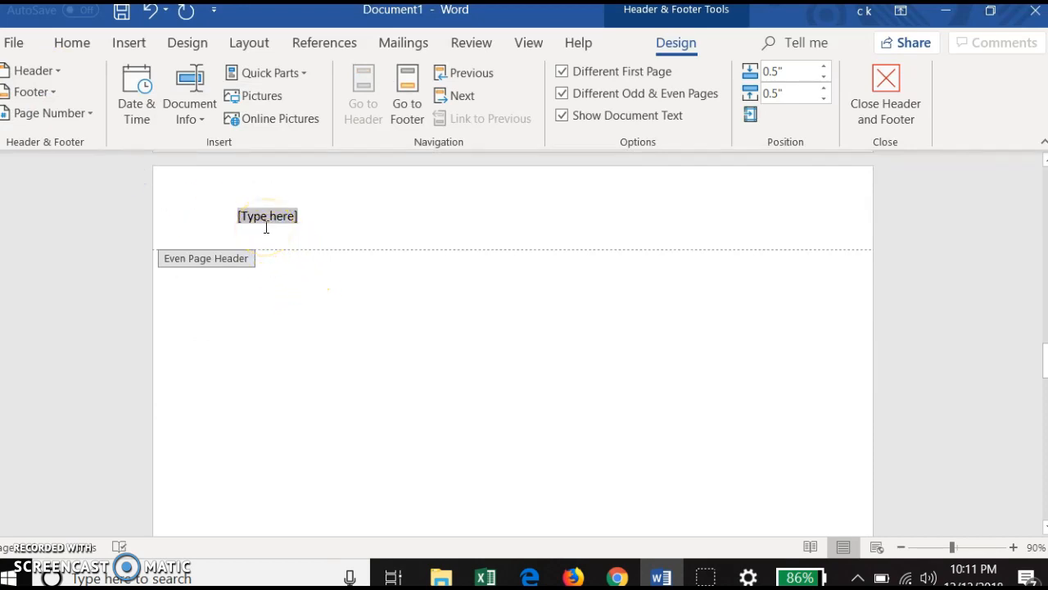
pyautogui.write('Backlite LEDs')
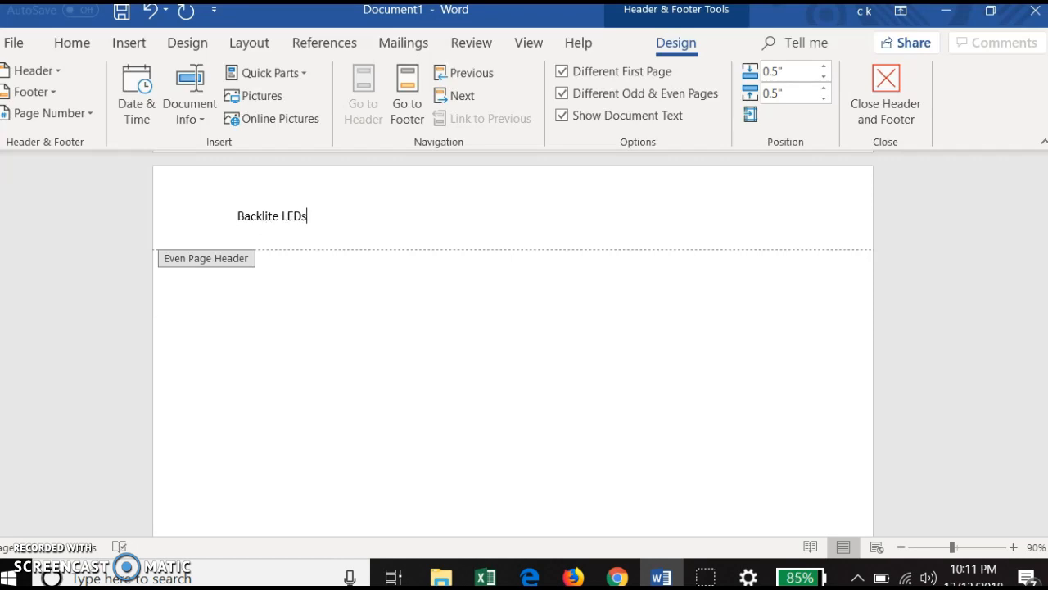
# Step: Copy the "Backlite LEDs" text from the even page header
pyautogui.moveTo(309, 217); pyautogui.dragTo(250, 209)
pyautogui.rightClick(251, 210)
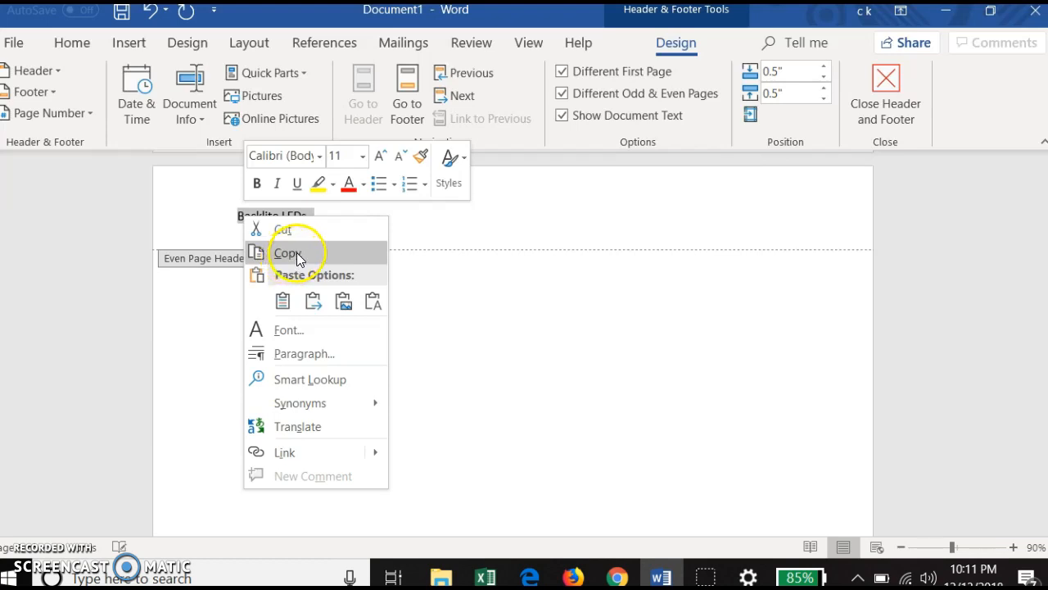
pyautogui.click(297, 253)
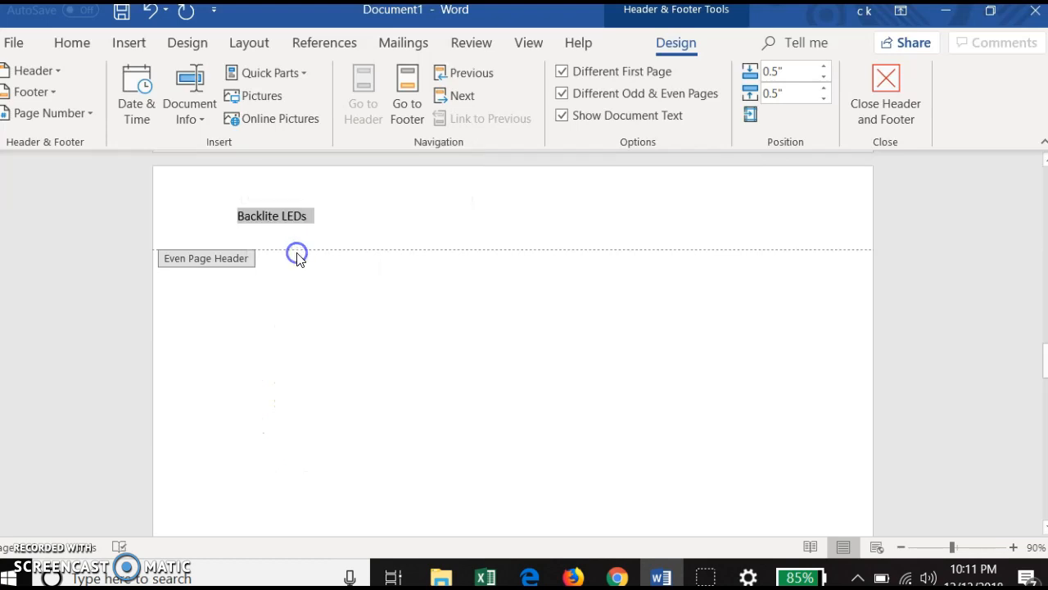
pyautogui.click(403, 238)
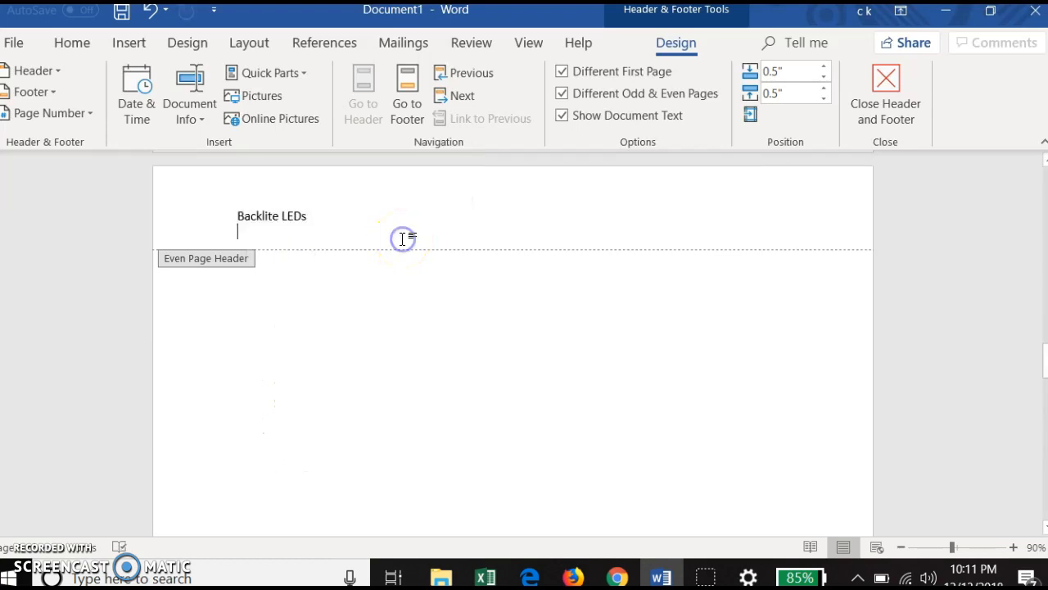
pyautogui.click(426, 262)
# Step: Paste the copied title as text only into the odd page header on the page after the cover
pyautogui.scroll(-6, 427, 262)
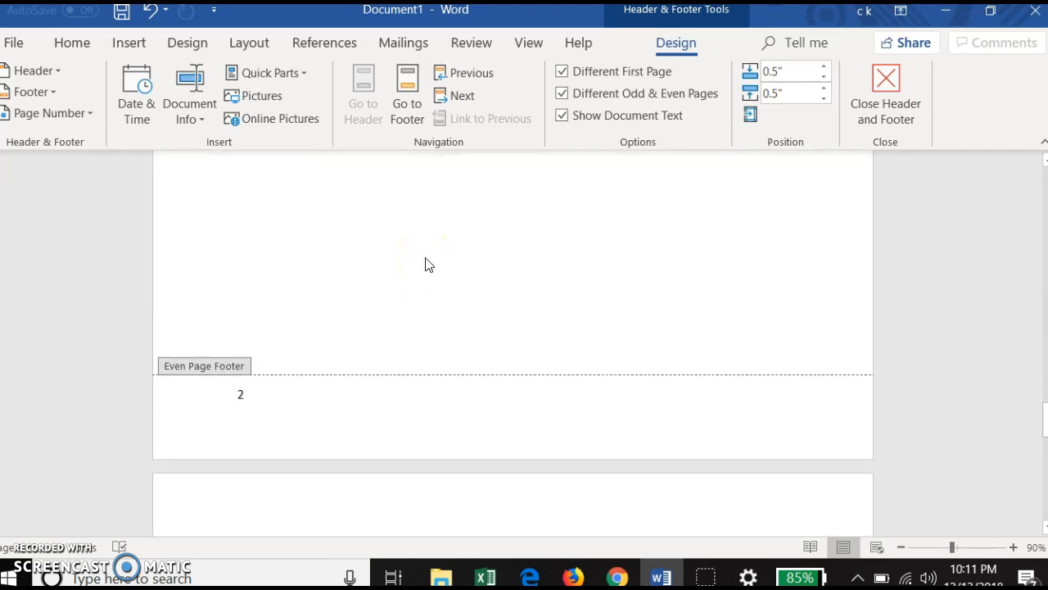
pyautogui.scroll(10, 427, 264)
pyautogui.scroll(-5, 426, 265)
pyautogui.click(313, 324)
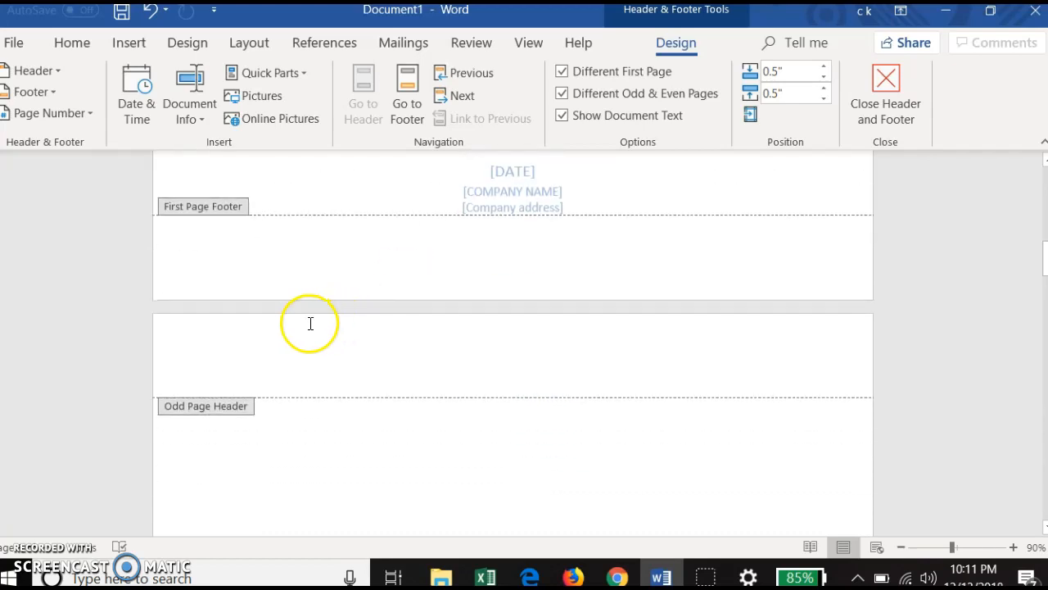
pyautogui.click(241, 365)
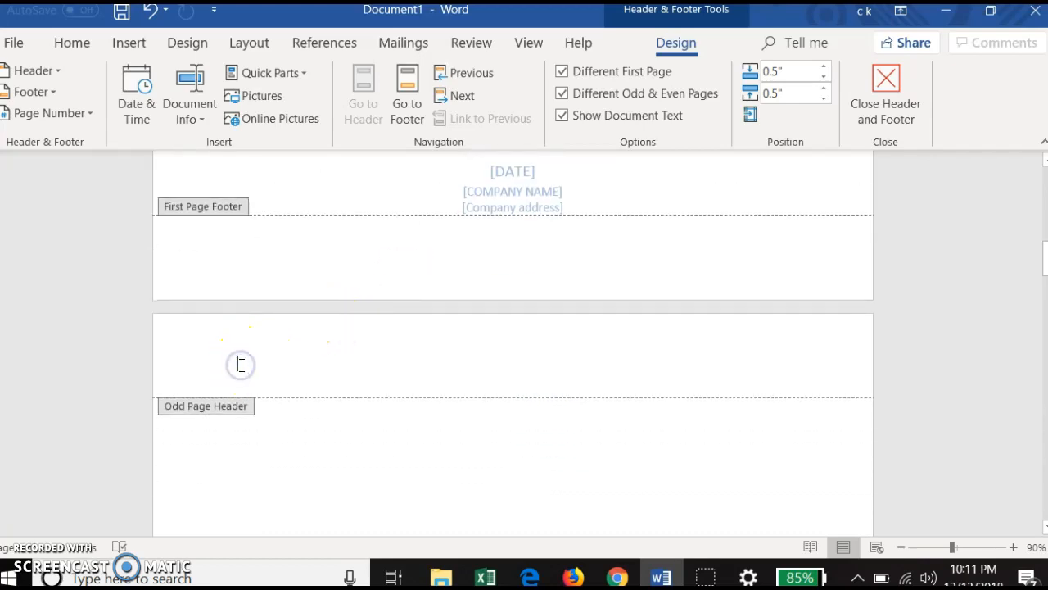
pyautogui.rightClick(240, 367)
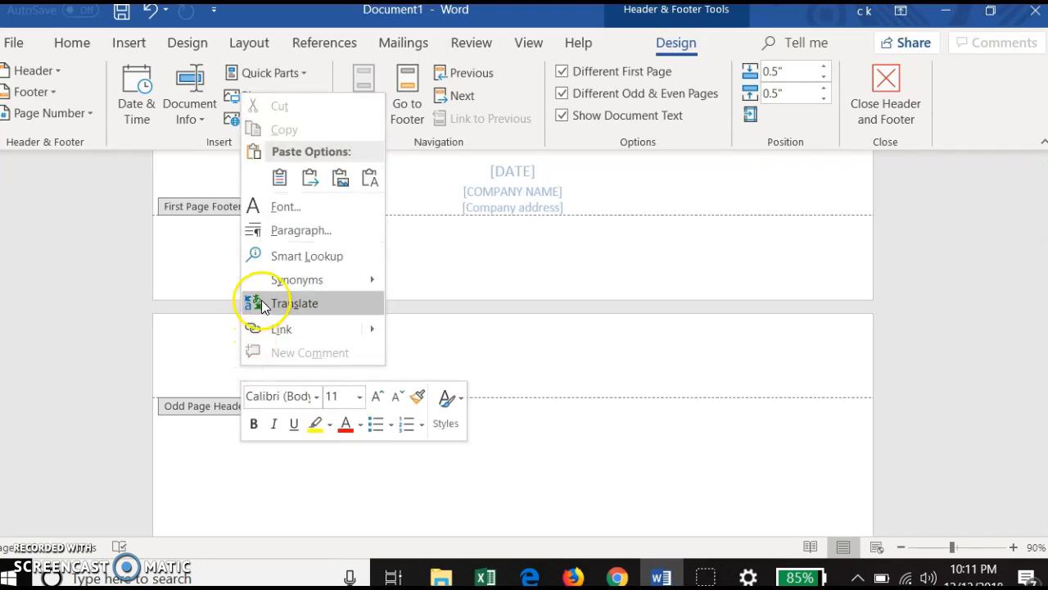
pyautogui.click(278, 208)
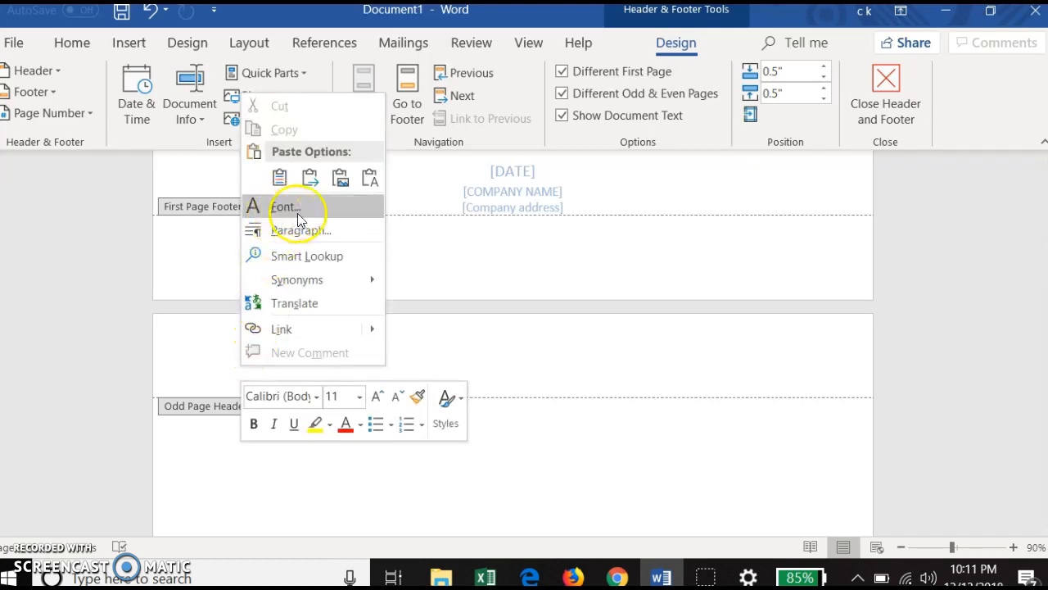
pyautogui.click(369, 177)
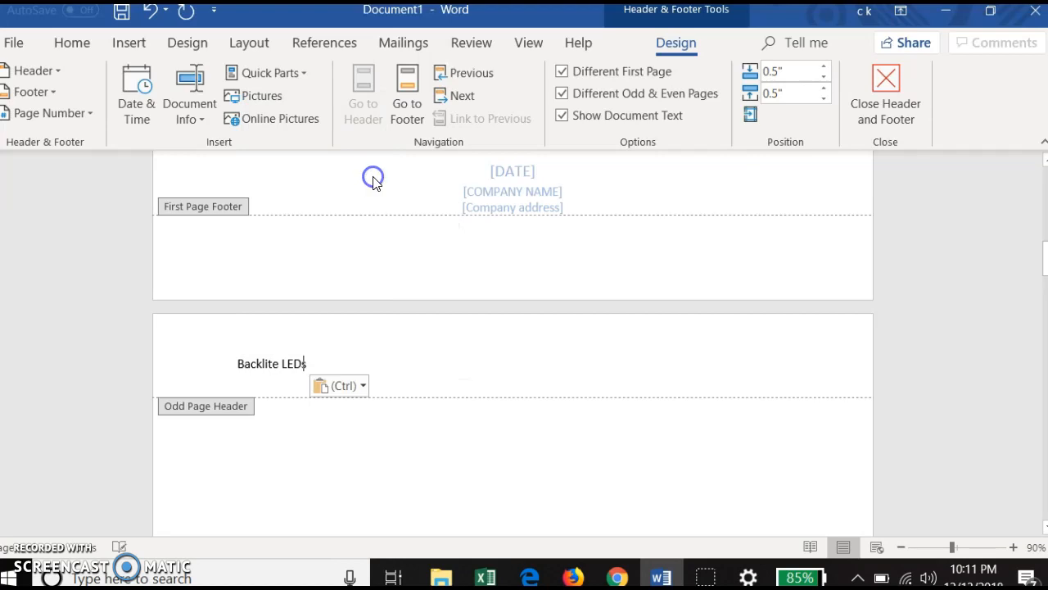
pyautogui.click(401, 367)
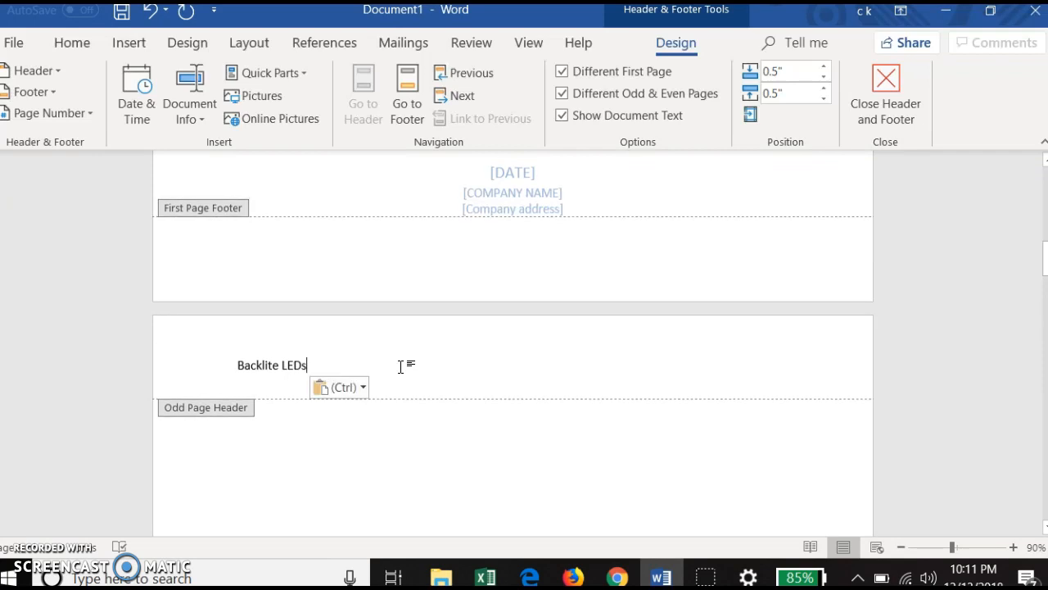
# Step: Set the paragraph alignment of the page number in the odd page footer to Right
pyautogui.scroll(-15, 403, 375)
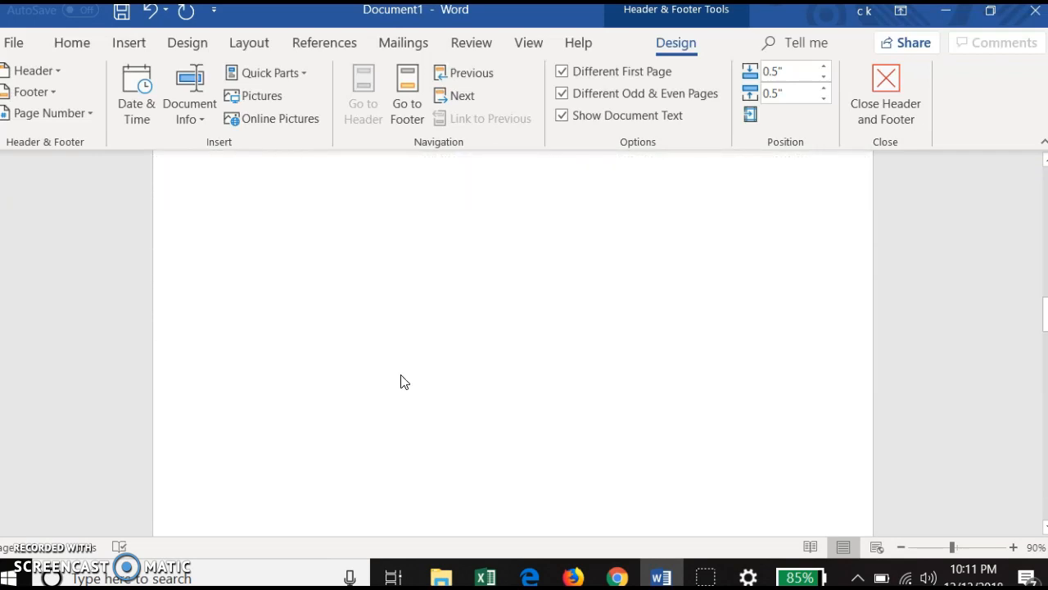
pyautogui.scroll(3, 402, 375)
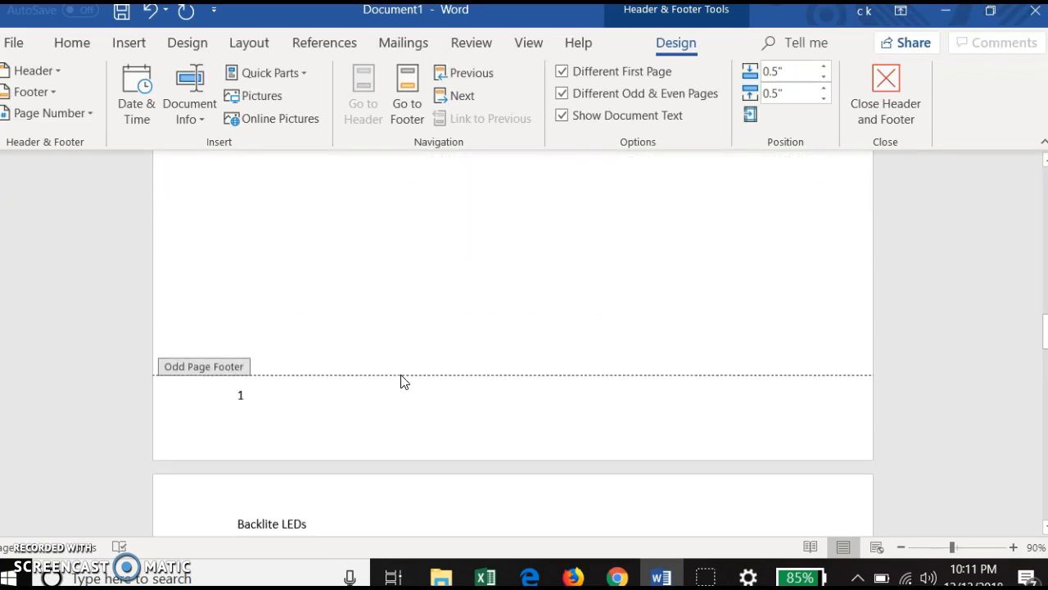
pyautogui.scroll(1, 402, 381)
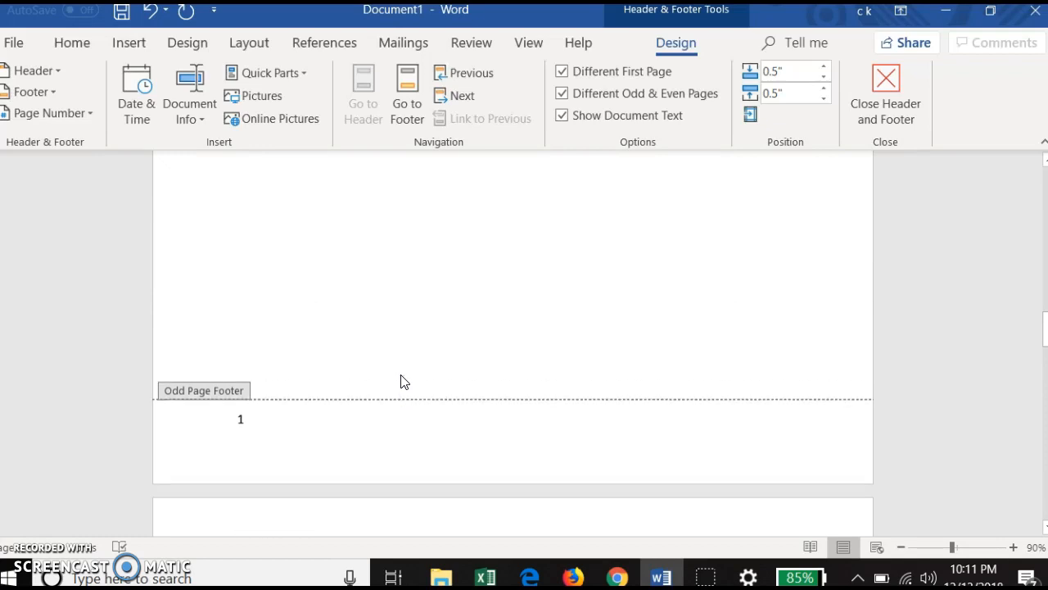
pyautogui.rightClick(239, 425)
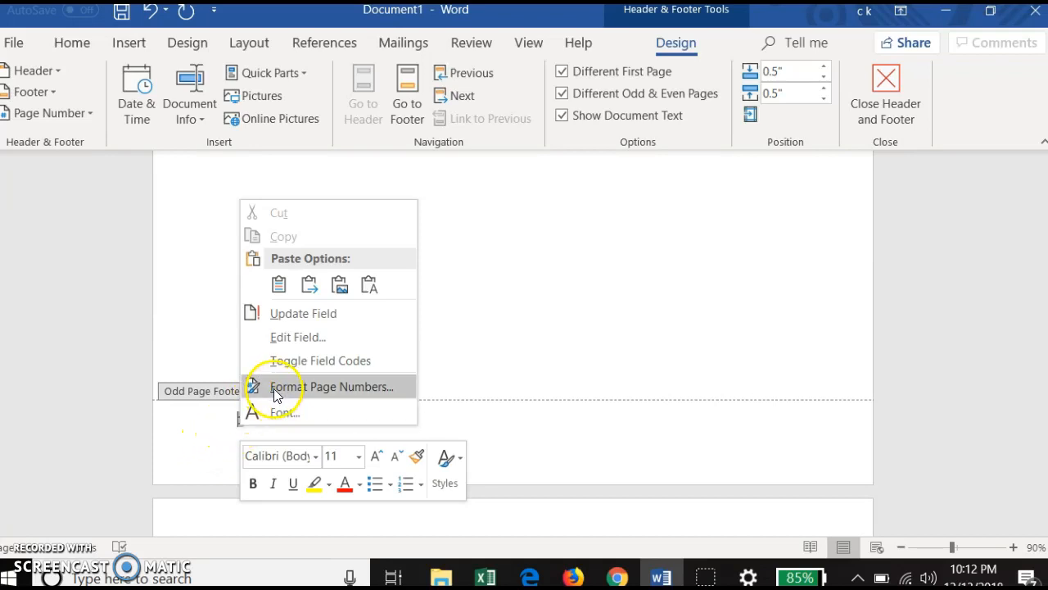
pyautogui.click(200, 445)
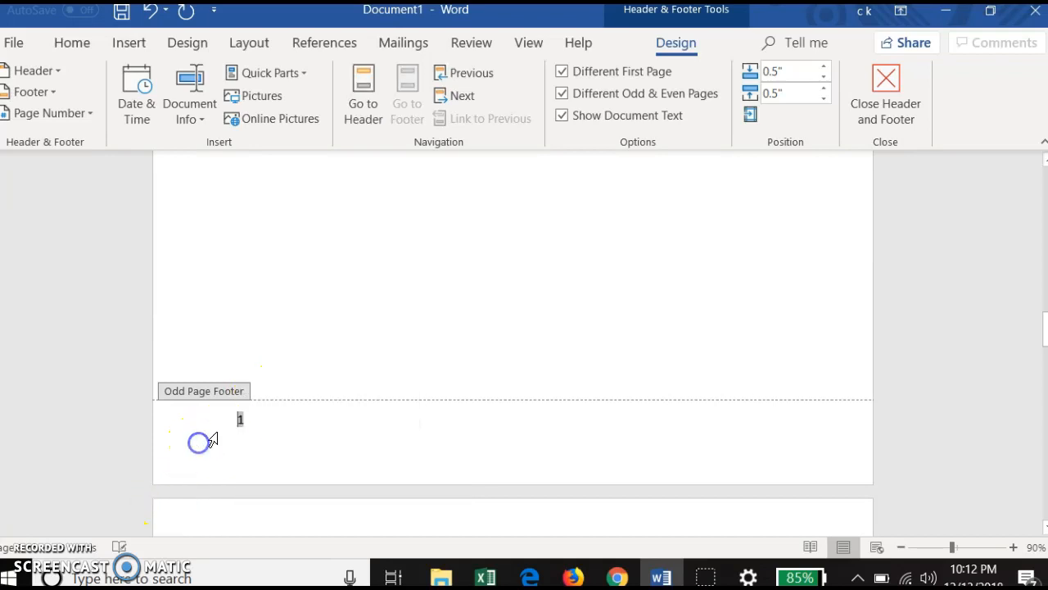
pyautogui.rightClick(242, 423)
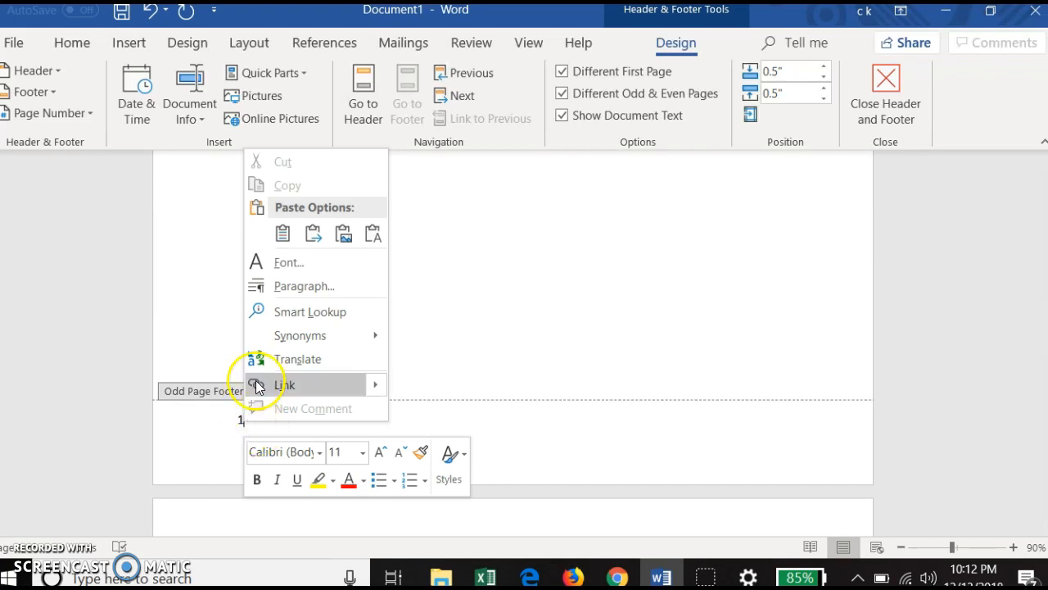
pyautogui.click(309, 286)
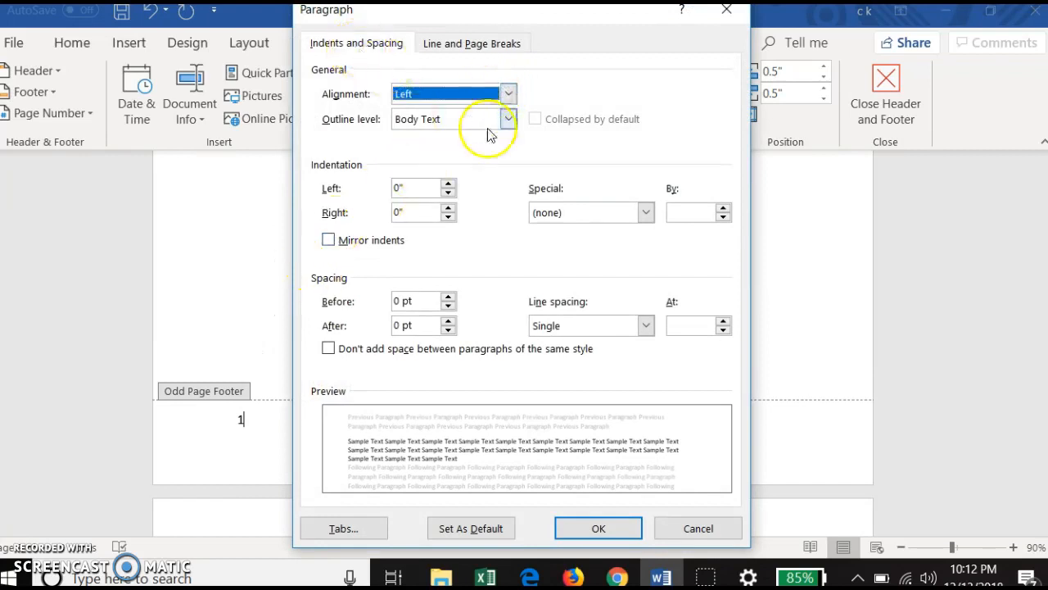
pyautogui.click(506, 95)
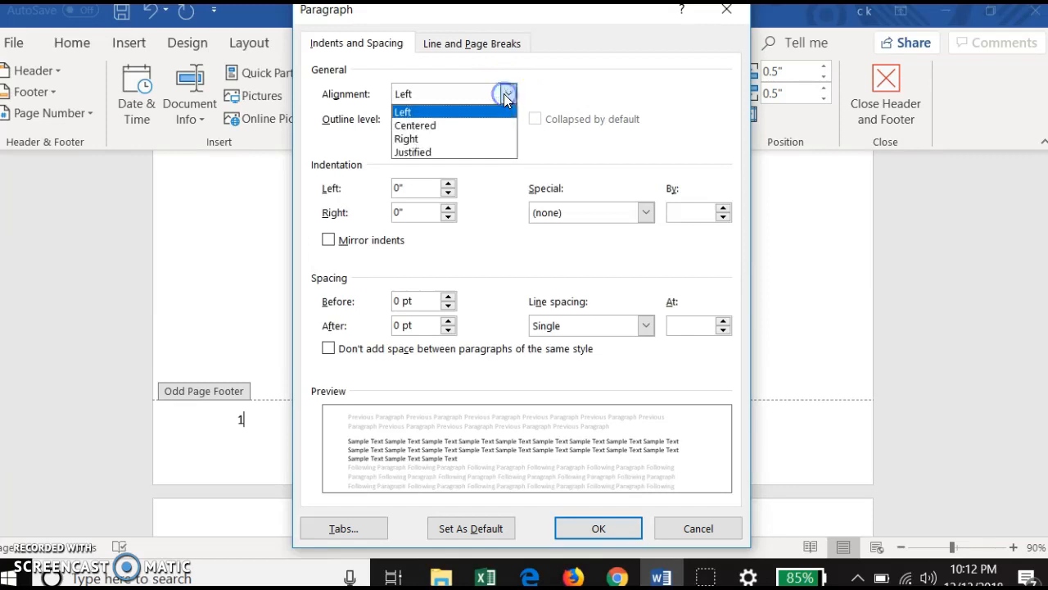
pyautogui.click(500, 138)
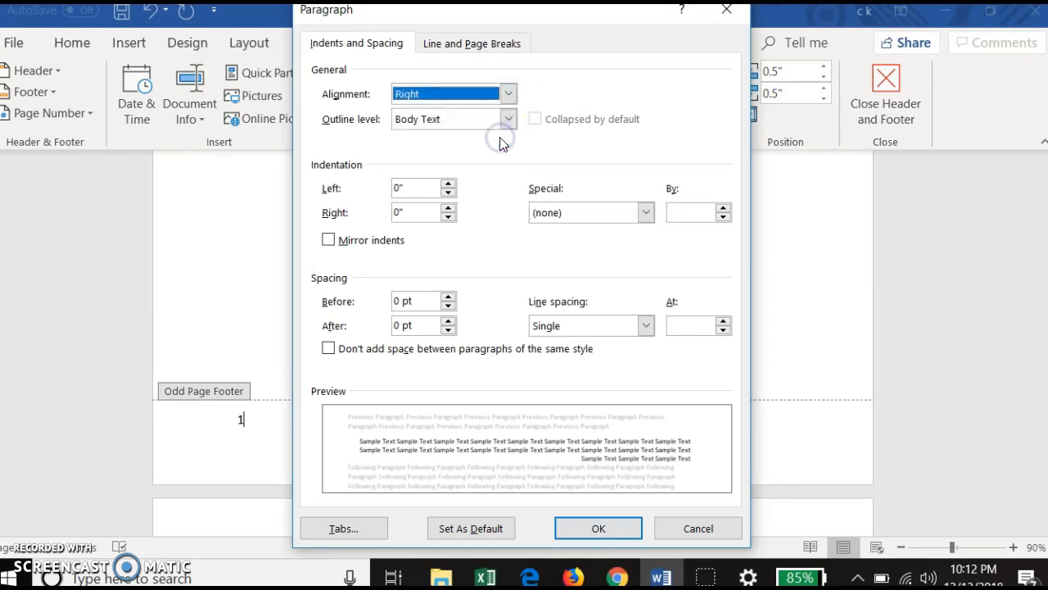
pyautogui.click(610, 529)
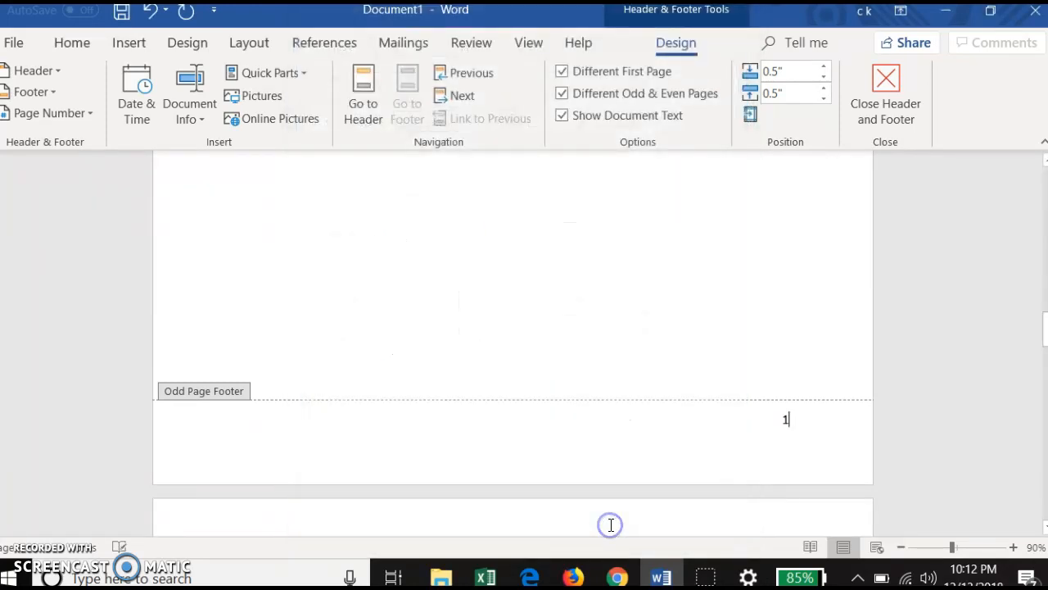
pyautogui.scroll(-10, 794, 441)
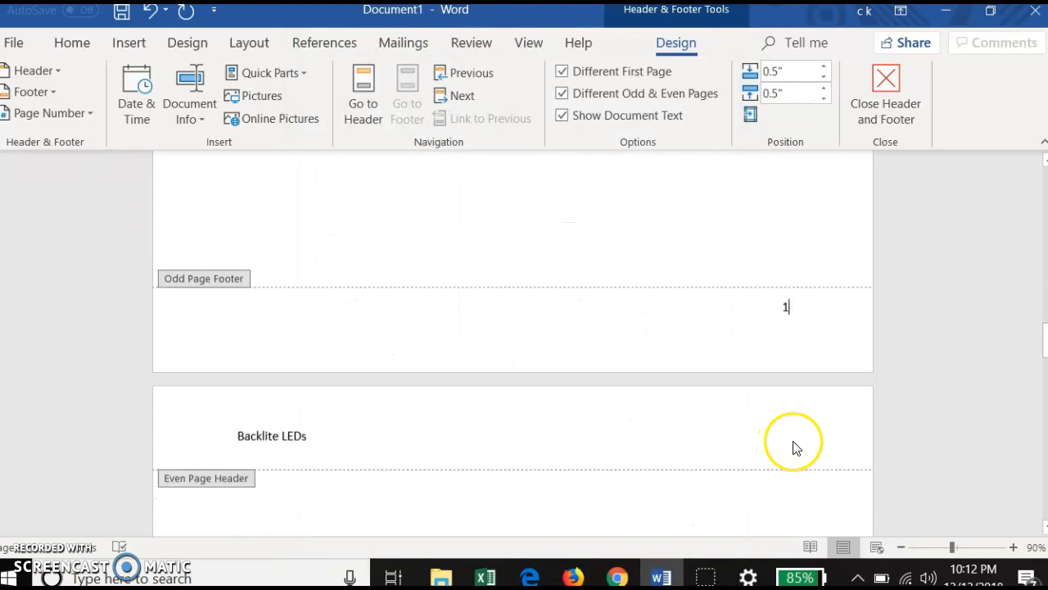
pyautogui.scroll(-3, 792, 441)
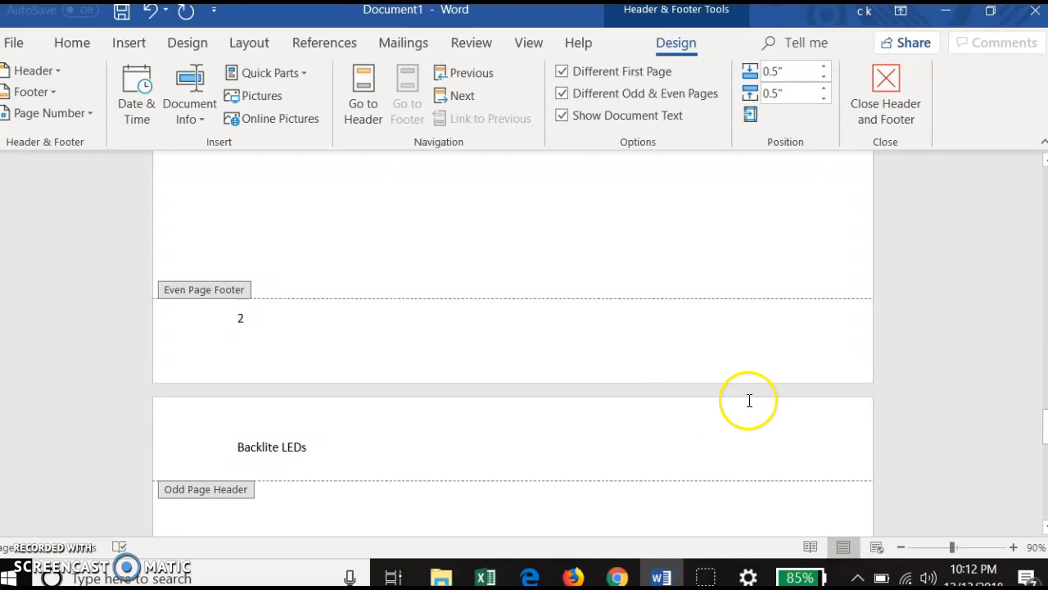
# Step: Set the paragraph alignment of the "Backlite LEDs" title in the odd page header to Right
pyautogui.scroll(-5, 748, 405)
pyautogui.scroll(5, 750, 407)
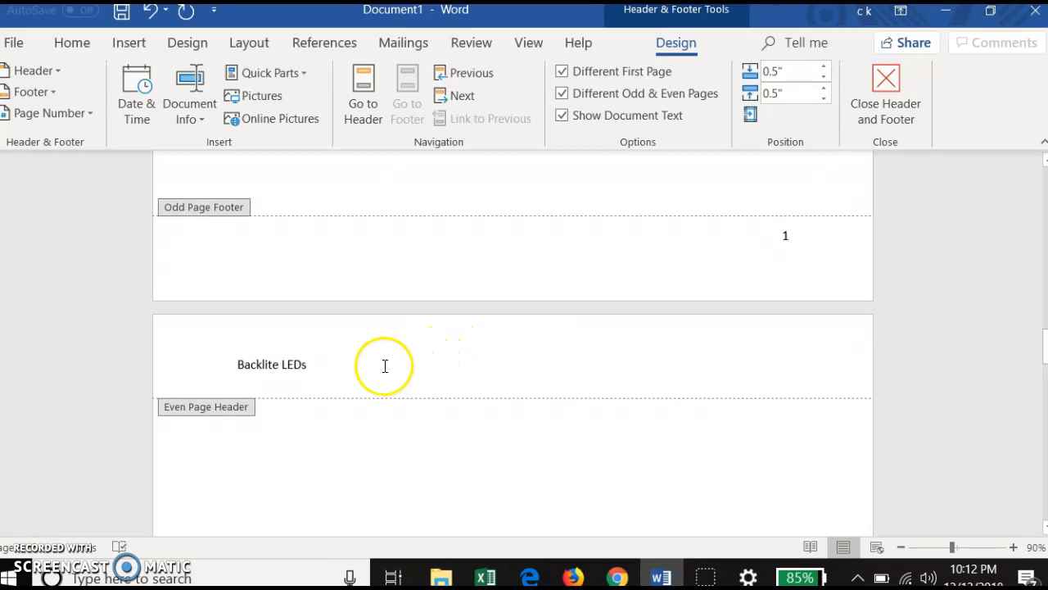
pyautogui.scroll(5, 384, 366)
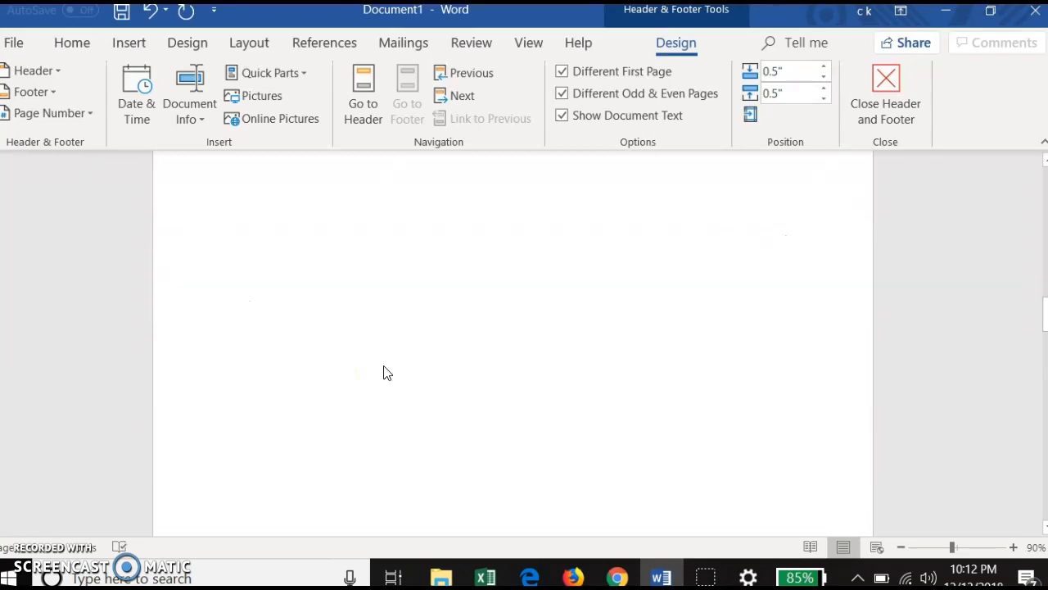
pyautogui.scroll(5, 385, 373)
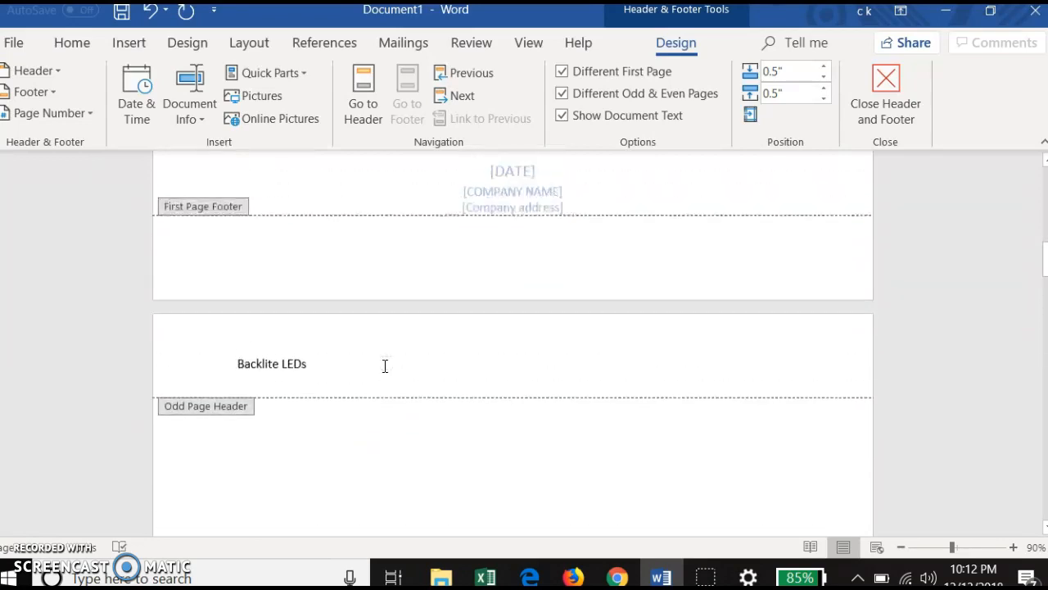
pyautogui.rightClick(301, 370)
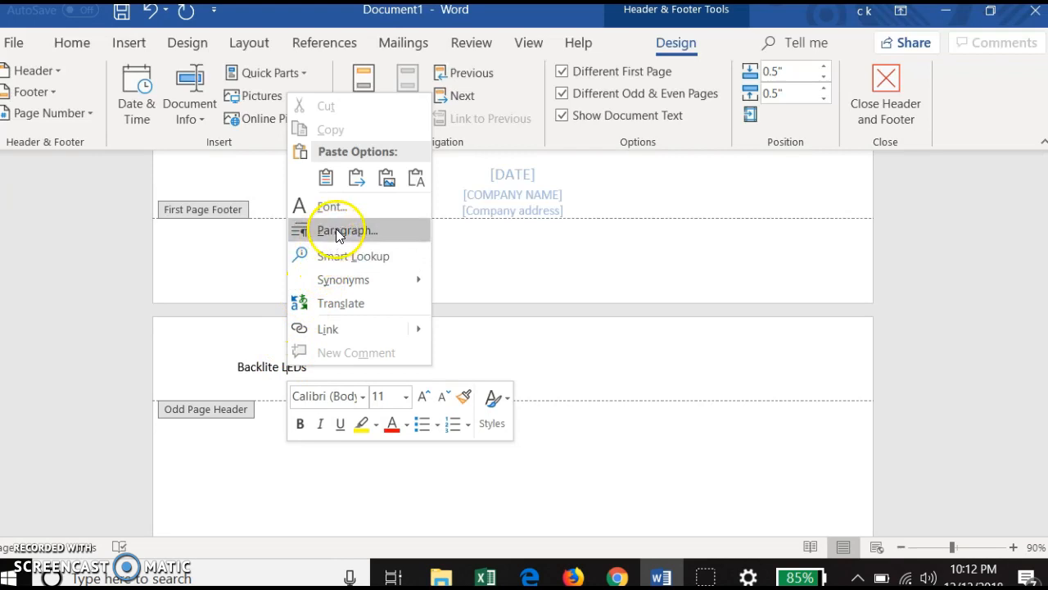
pyautogui.click(335, 231)
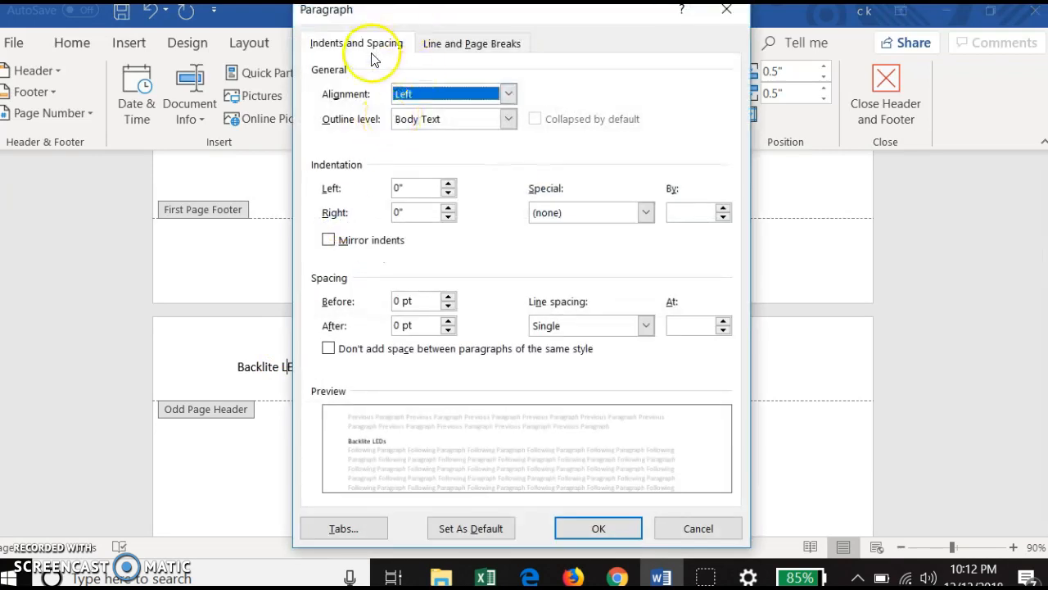
pyautogui.click(442, 93)
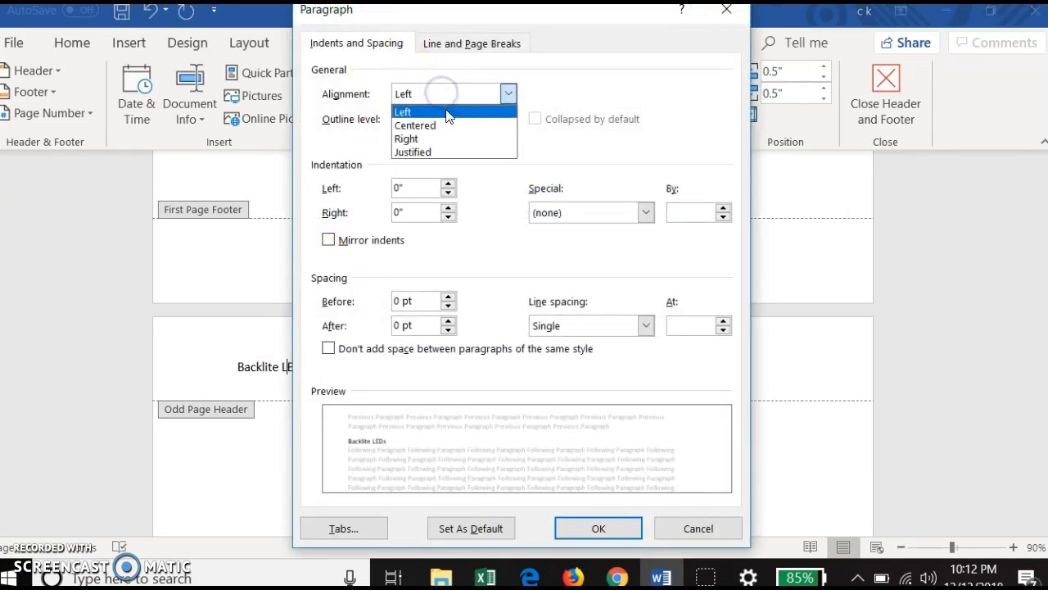
pyautogui.click(455, 139)
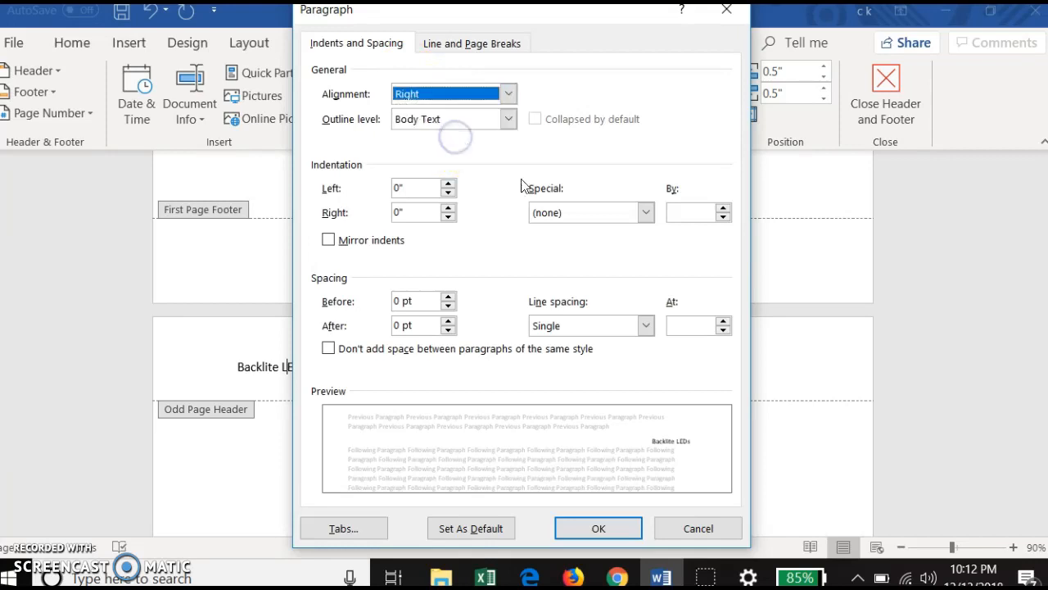
pyautogui.click(596, 528)
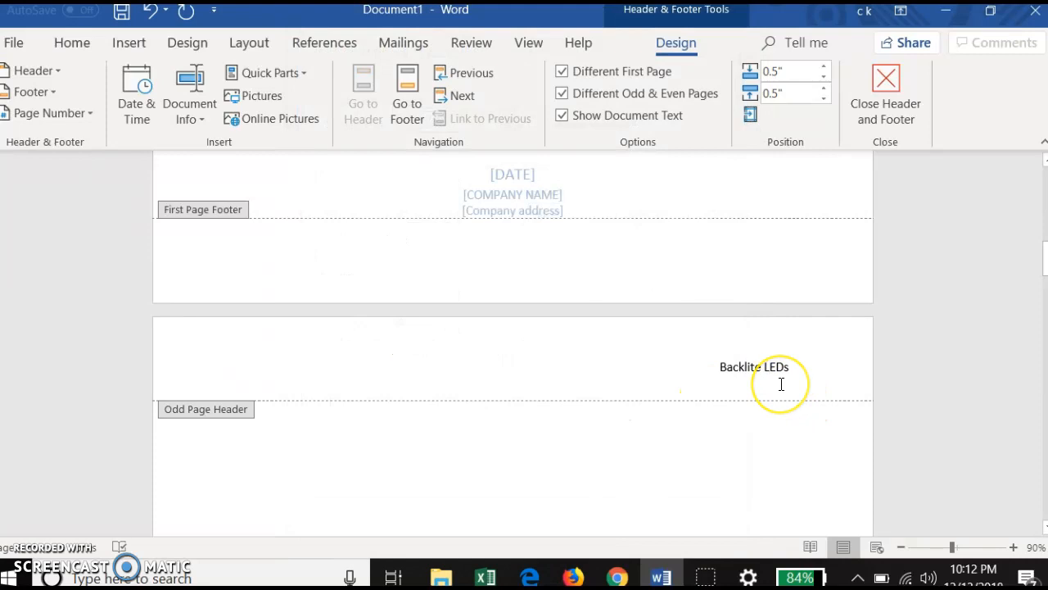
# Step: Review the alignment of the headers and page numbers on the odd and even pages following the cover
pyautogui.scroll(-3, 781, 384)
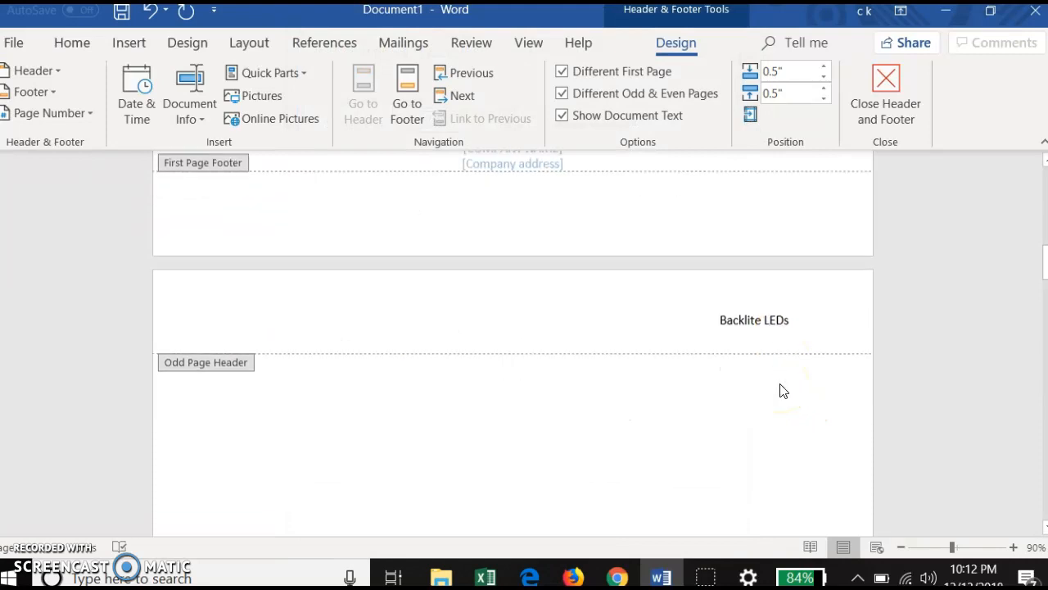
pyautogui.scroll(-3, 781, 391)
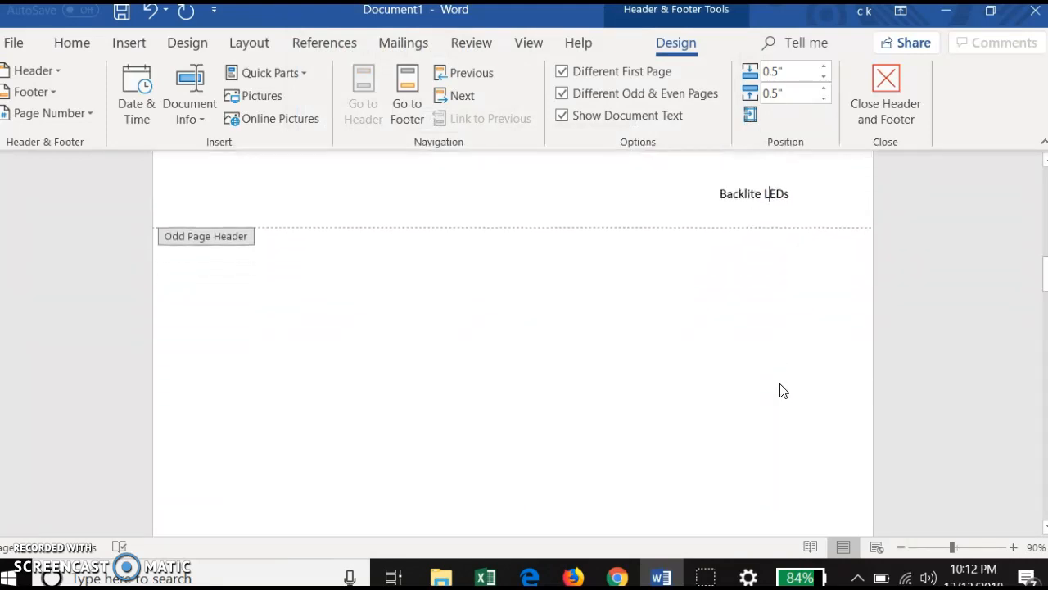
pyautogui.scroll(-2, 781, 390)
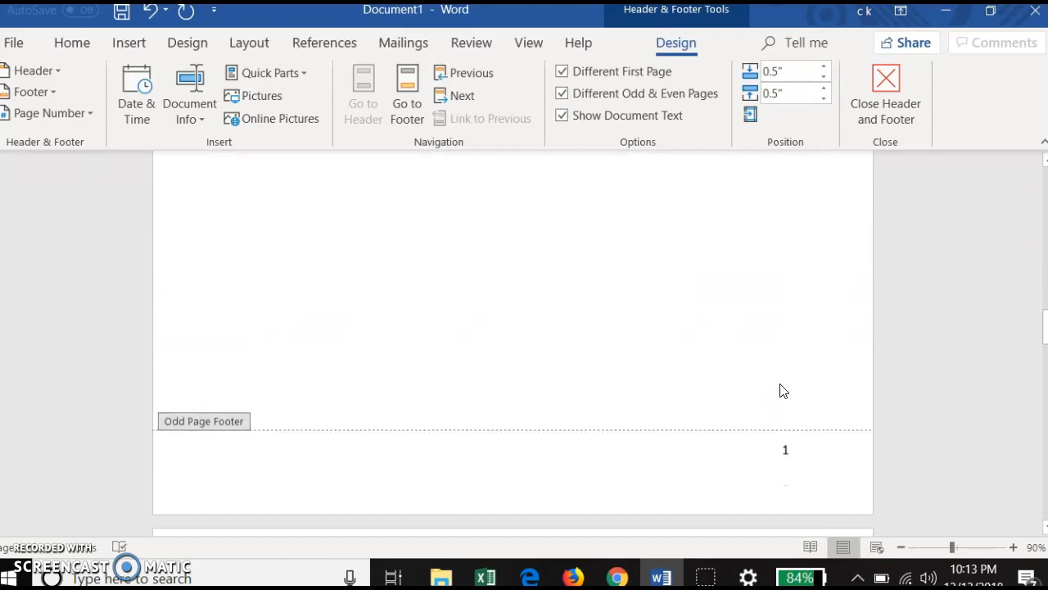
pyautogui.scroll(-3, 782, 391)
pyautogui.scroll(-1, 781, 391)
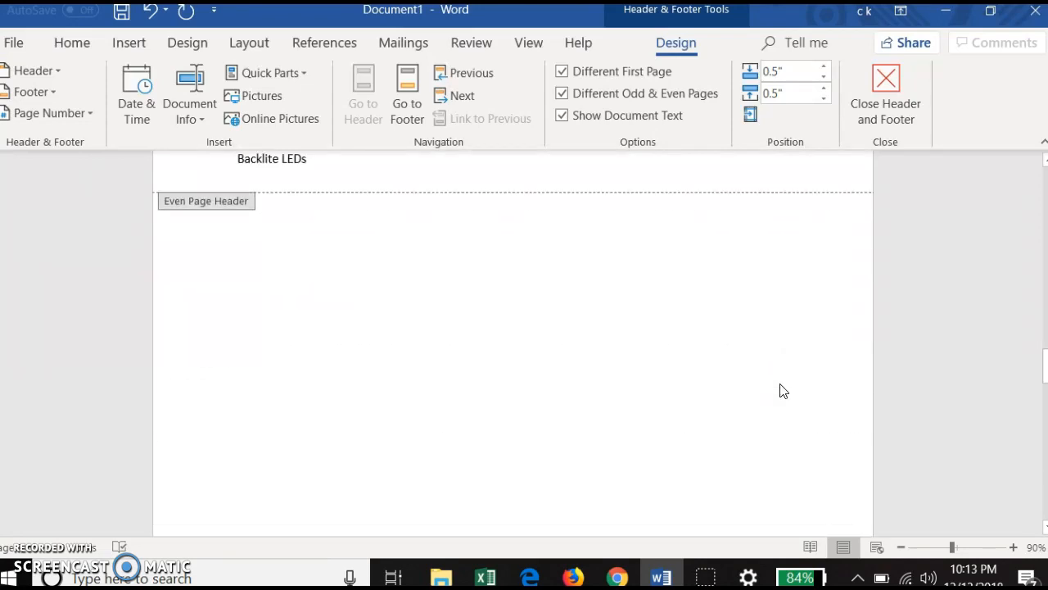
pyautogui.scroll(1, 781, 390)
pyautogui.scroll(-1, 782, 391)
pyautogui.scroll(-6, 781, 391)
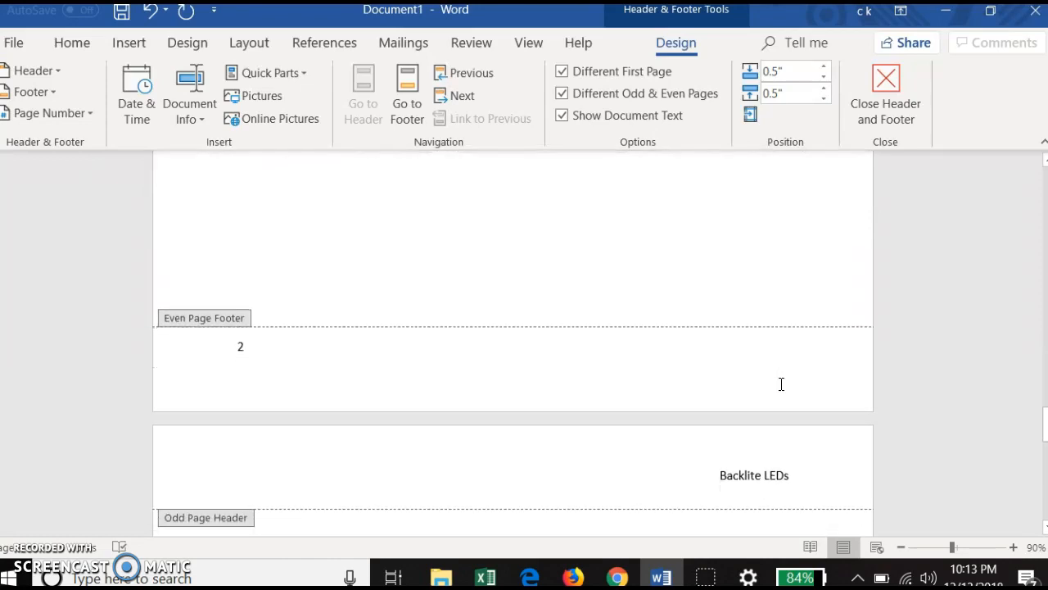
pyautogui.scroll(-2, 781, 384)
pyautogui.scroll(-1, 781, 390)
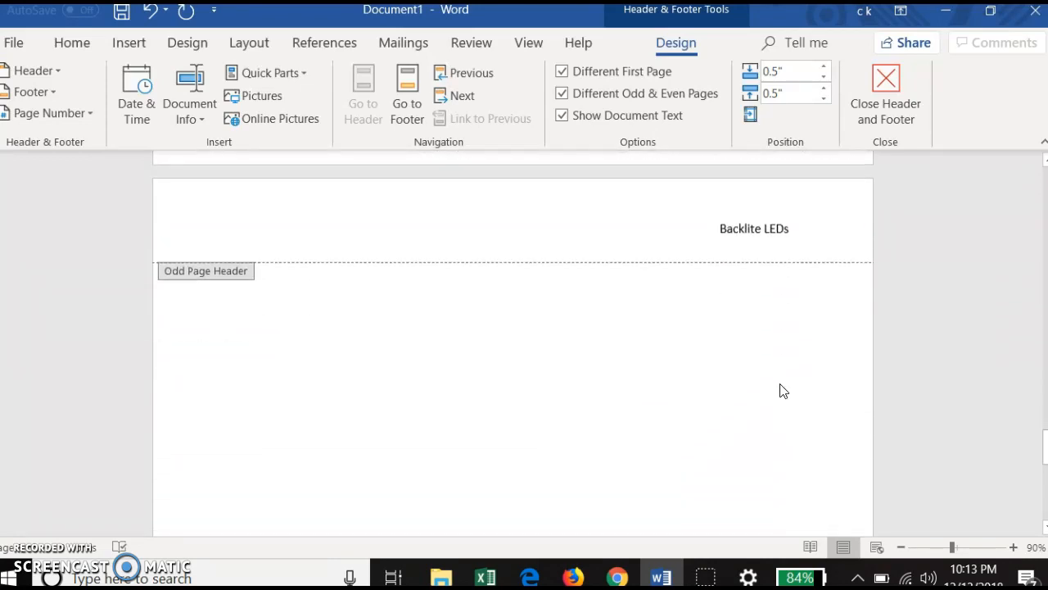